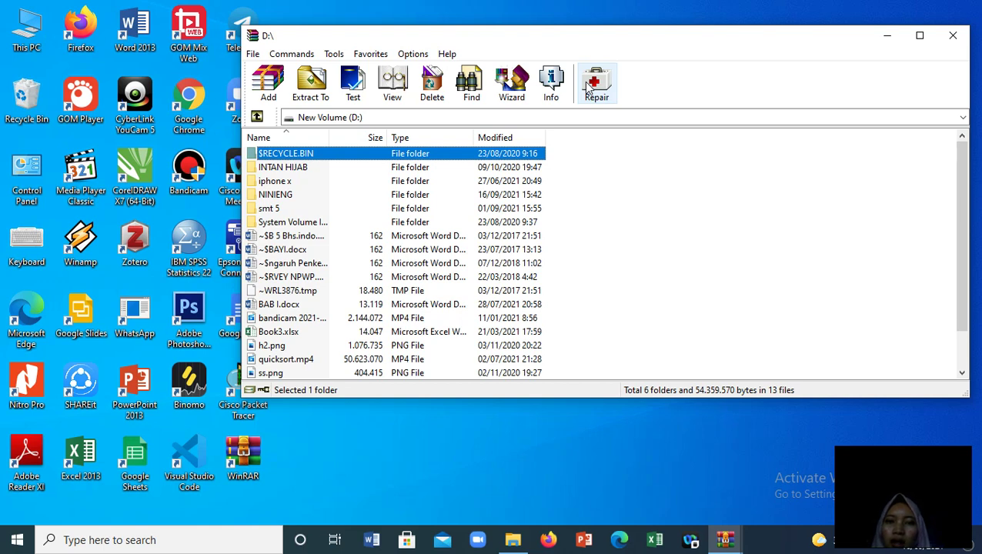
# Drag the WinRAR window showing drive D: a little up and to the left
pyautogui.moveTo(579, 7)
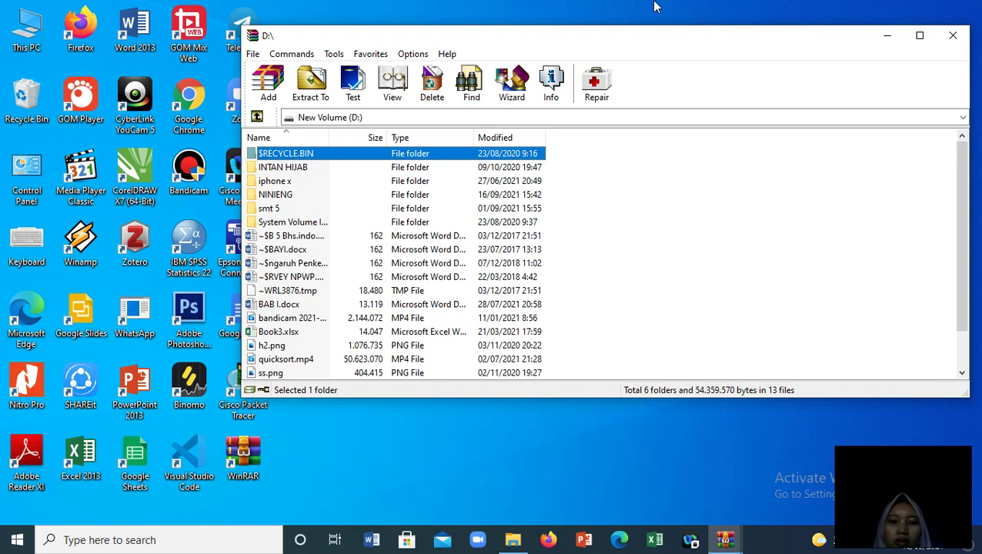
pyautogui.moveTo(654, 6)
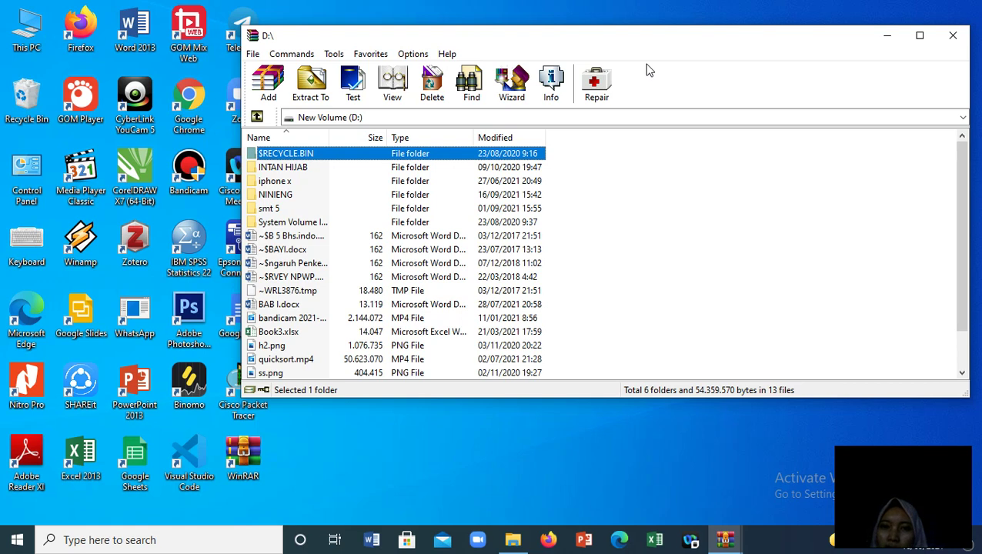
pyautogui.click(557, 9)
pyautogui.click(558, 8)
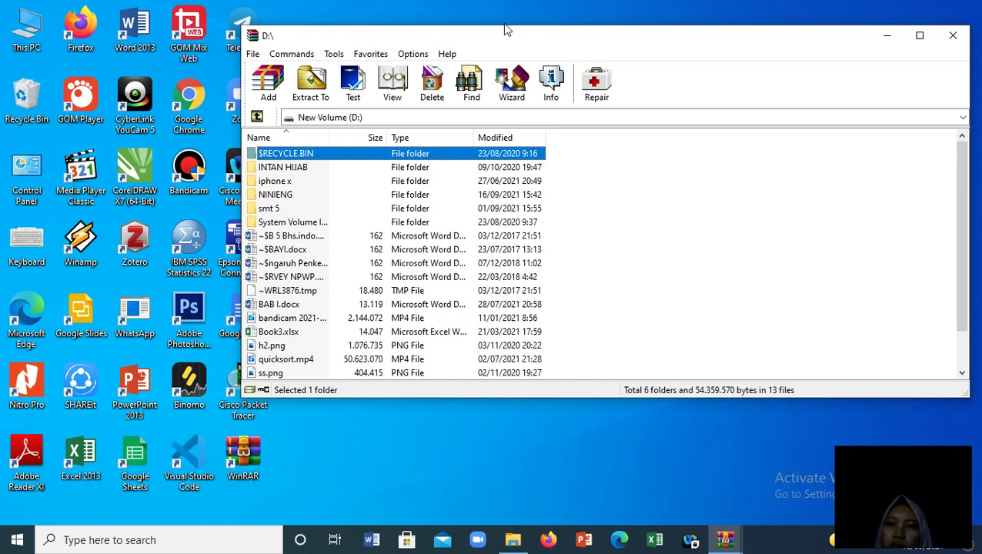
pyautogui.moveTo(508, 6)
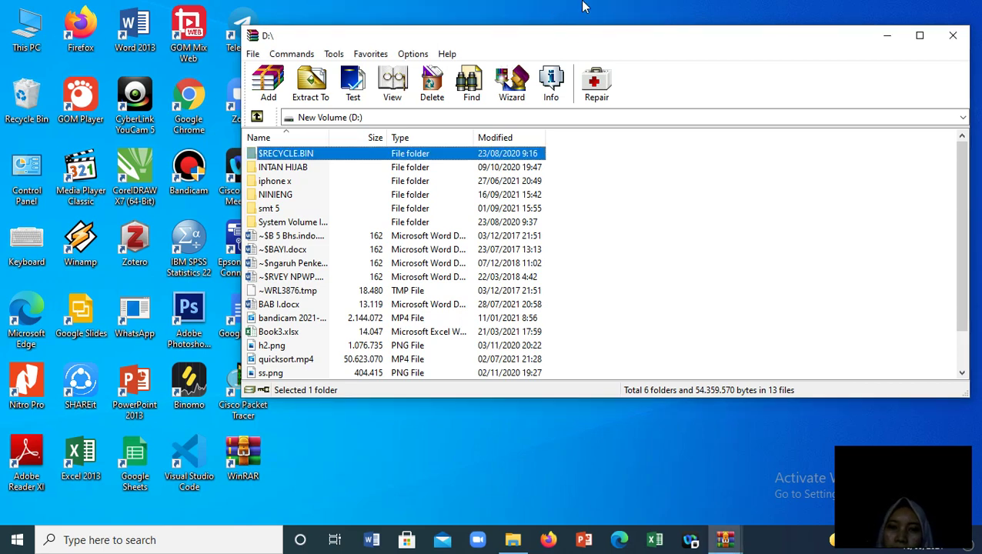
pyautogui.moveTo(574, 9)
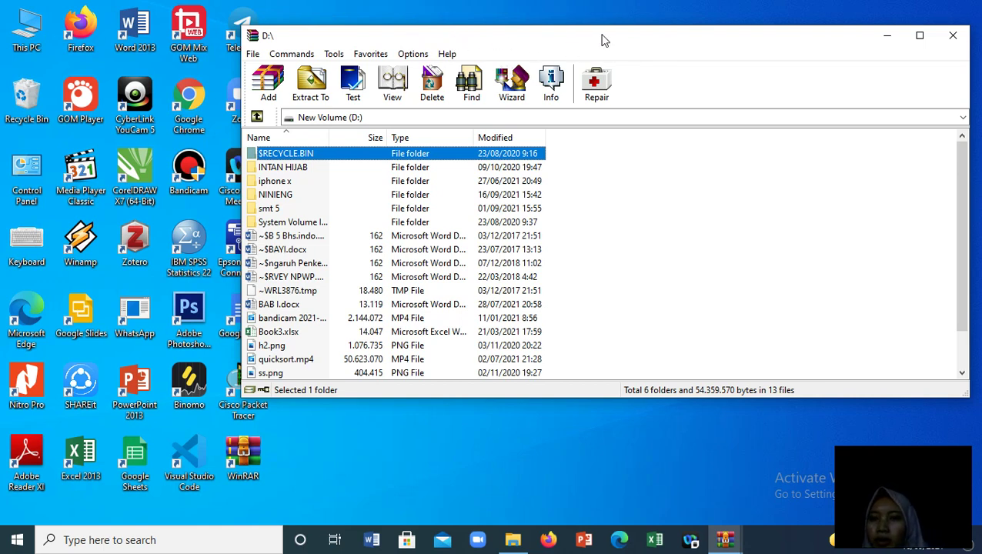
pyautogui.moveTo(602, 36); pyautogui.dragTo(611, 37)
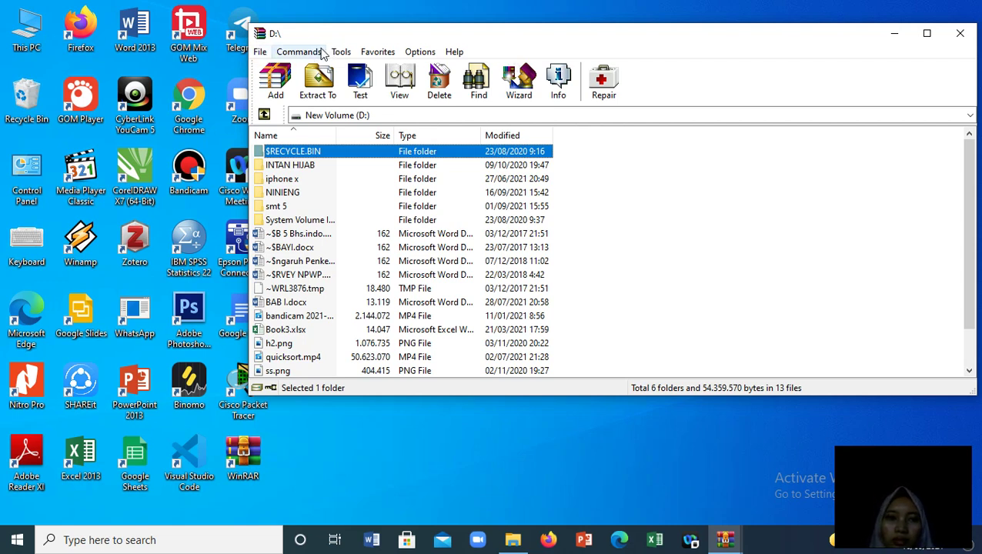
pyautogui.click(377, 38)
pyautogui.moveTo(377, 38); pyautogui.dragTo(375, 32)
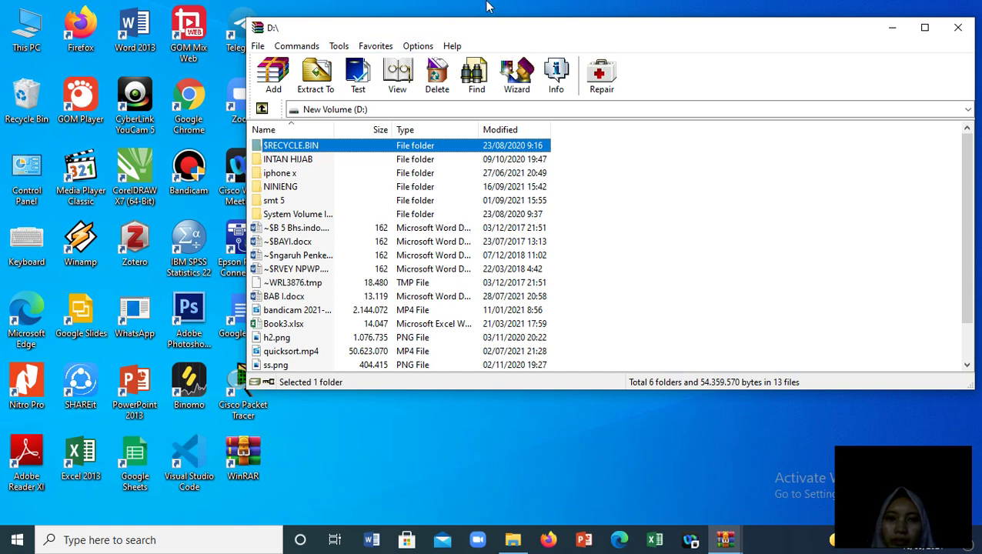
pyautogui.moveTo(539, 9)
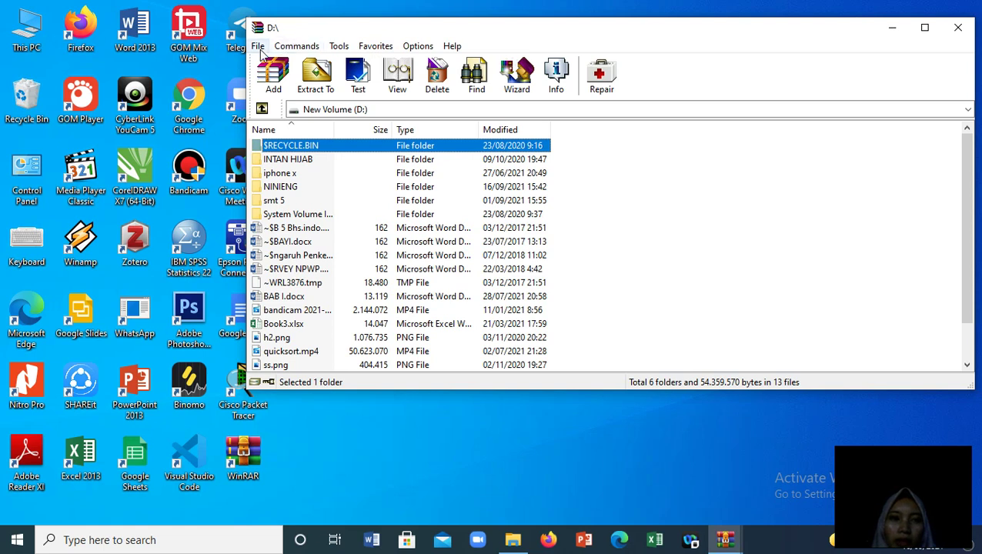
# Show WinRAR's Commands menu with the add-to-archive and extract actions
pyautogui.click(258, 46)
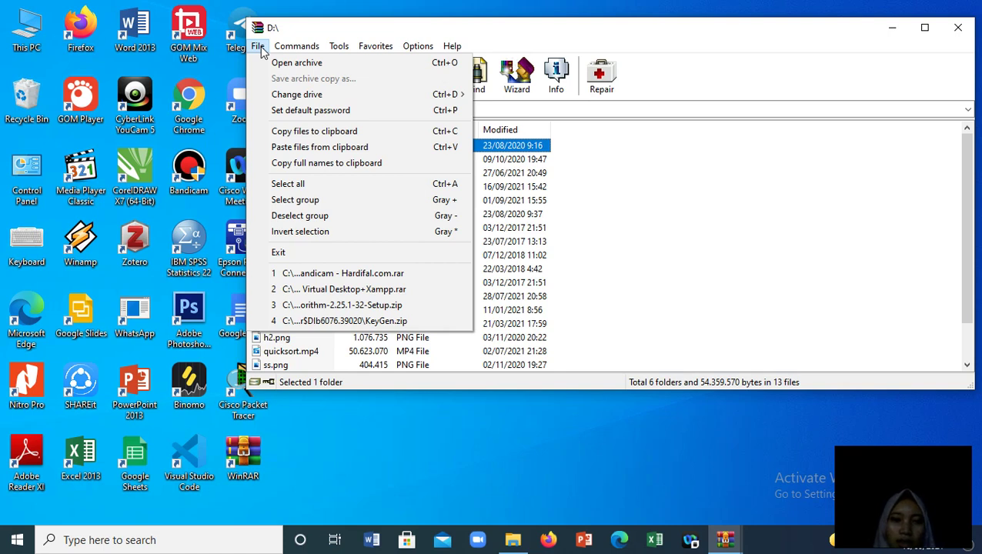
pyautogui.moveTo(282, 48)
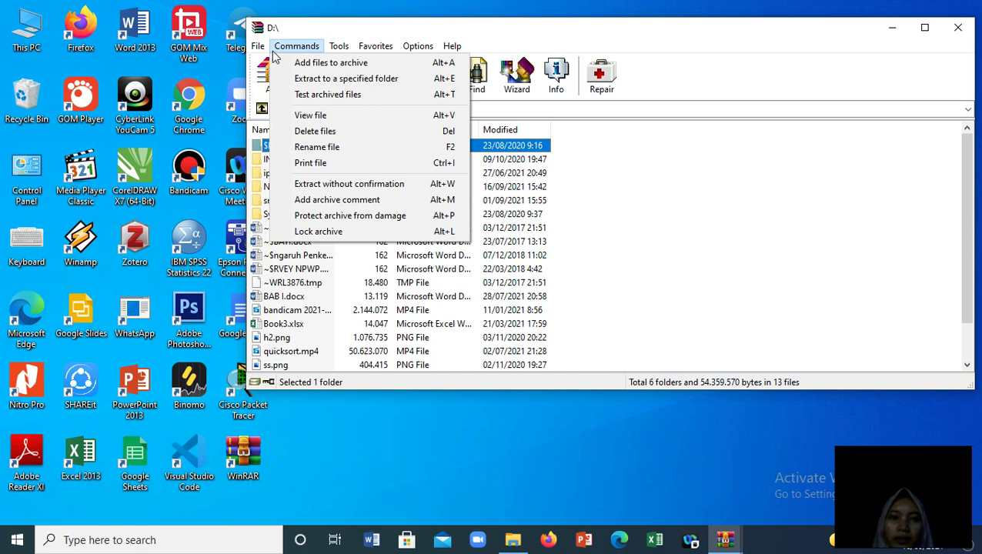
pyautogui.click(259, 47)
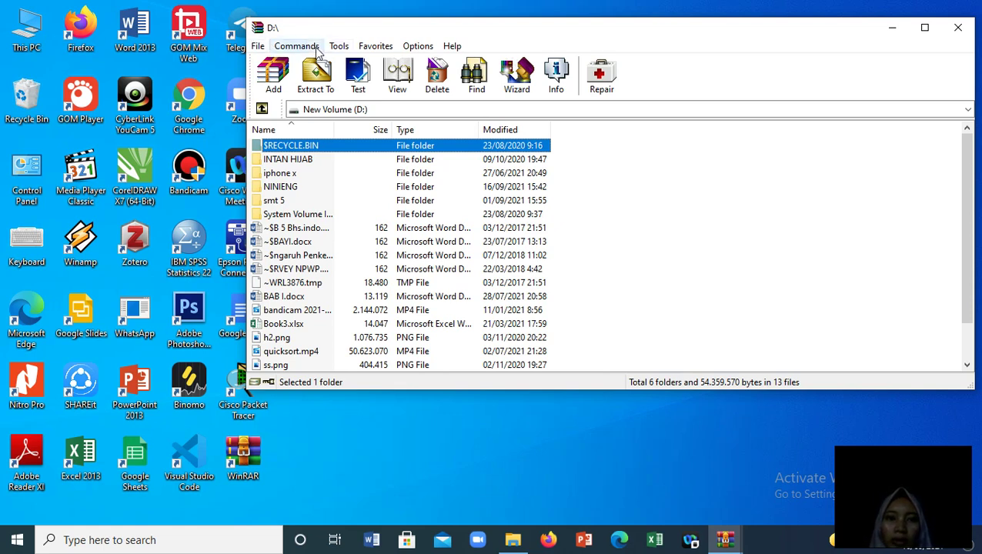
pyautogui.click(315, 47)
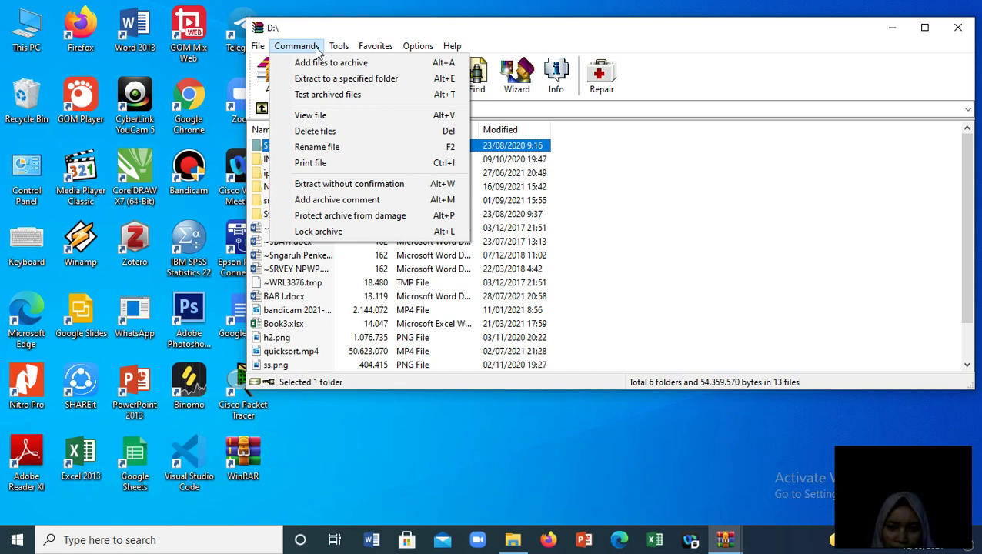
pyautogui.moveTo(334, 52)
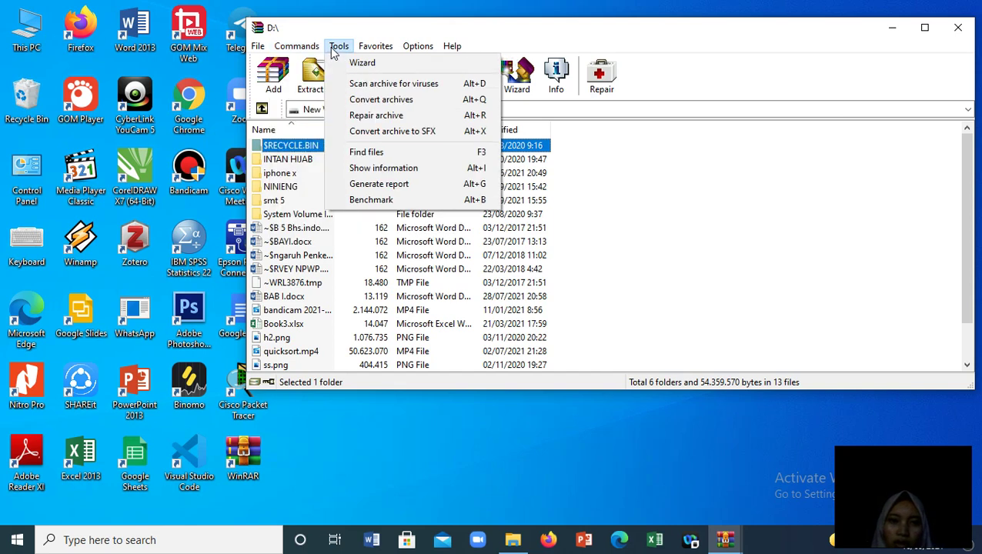
pyautogui.click(346, 51)
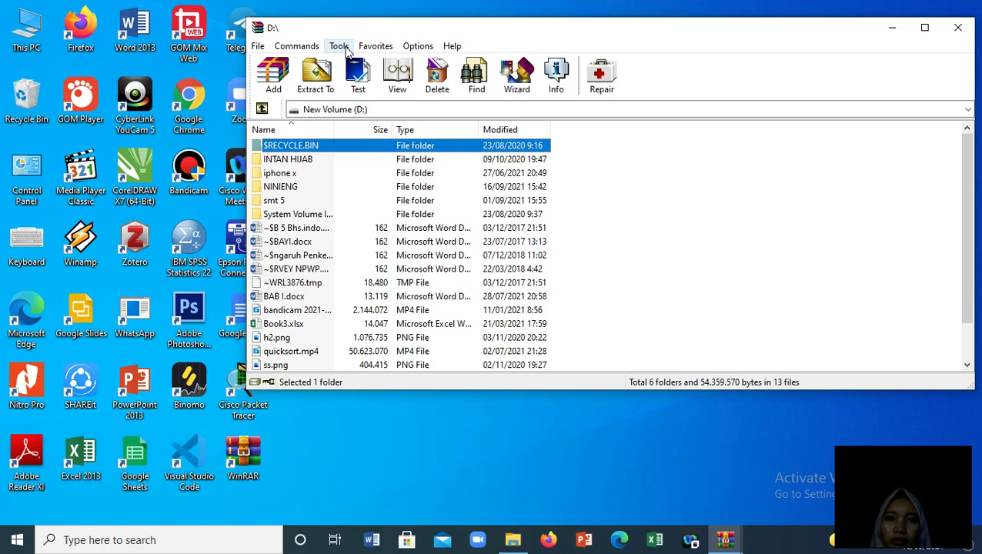
pyautogui.moveTo(433, 3)
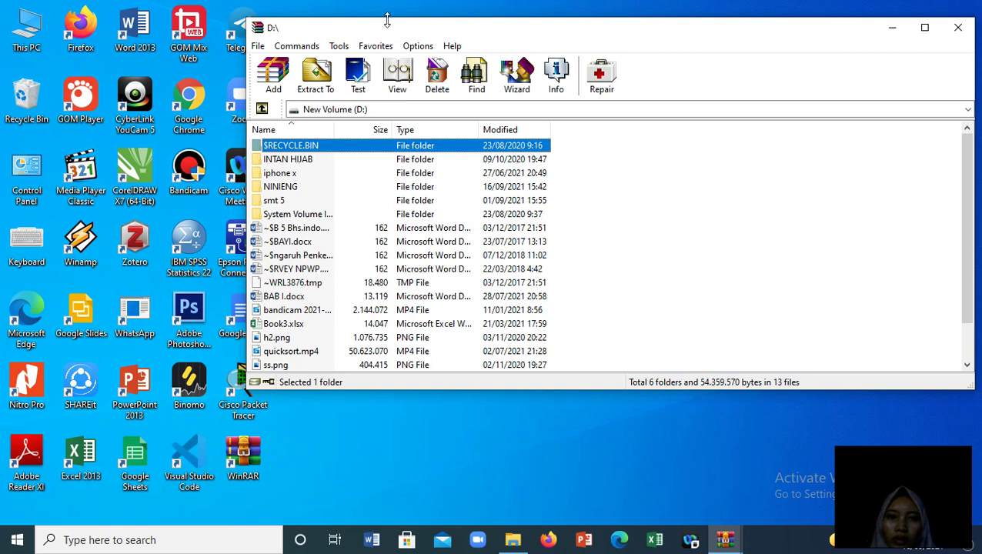
pyautogui.click(339, 46)
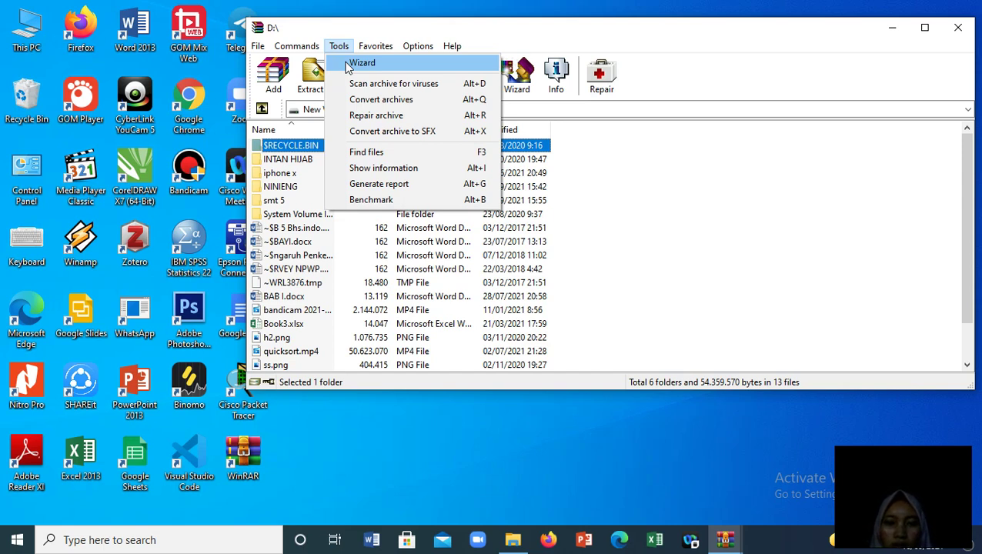
pyautogui.moveTo(484, 23)
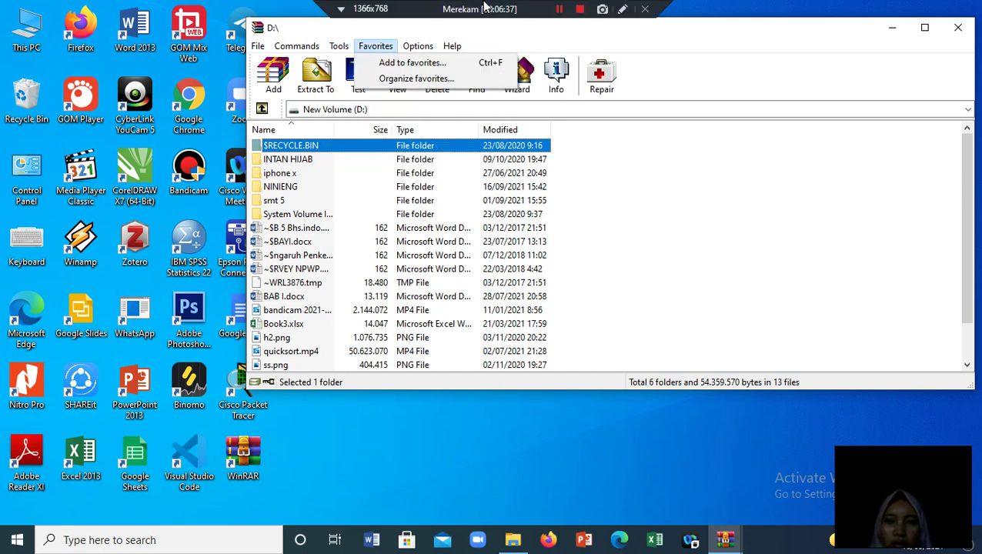
pyautogui.click(576, 17)
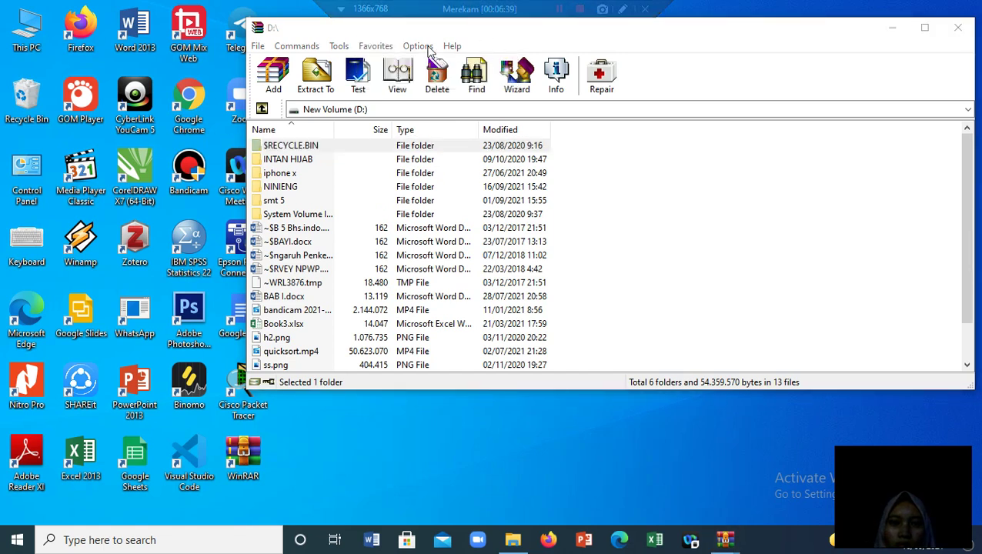
pyautogui.click(339, 46)
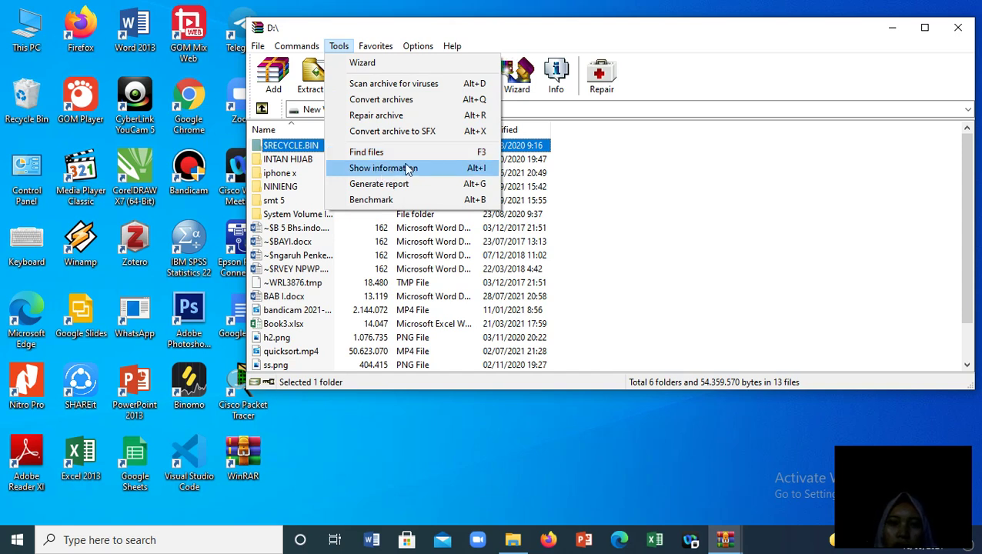
pyautogui.moveTo(385, 49)
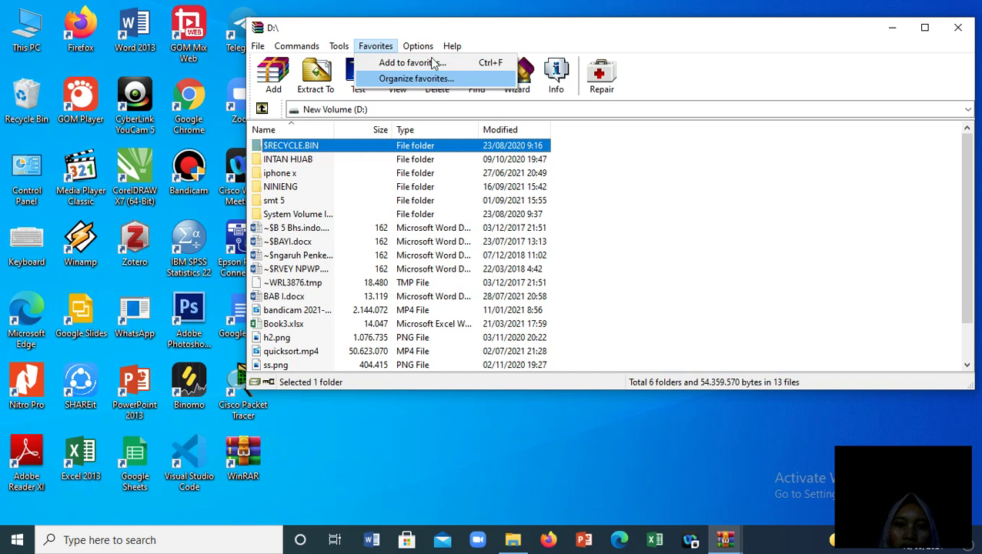
pyautogui.moveTo(418, 47)
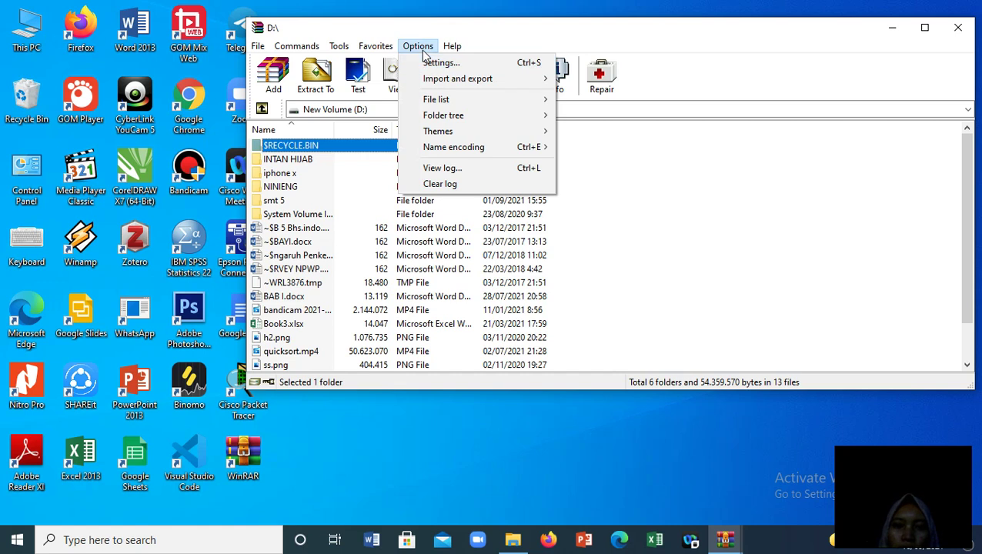
# Look through the Options menu entries, ending with the Help menu displayed
pyautogui.moveTo(431, 86)
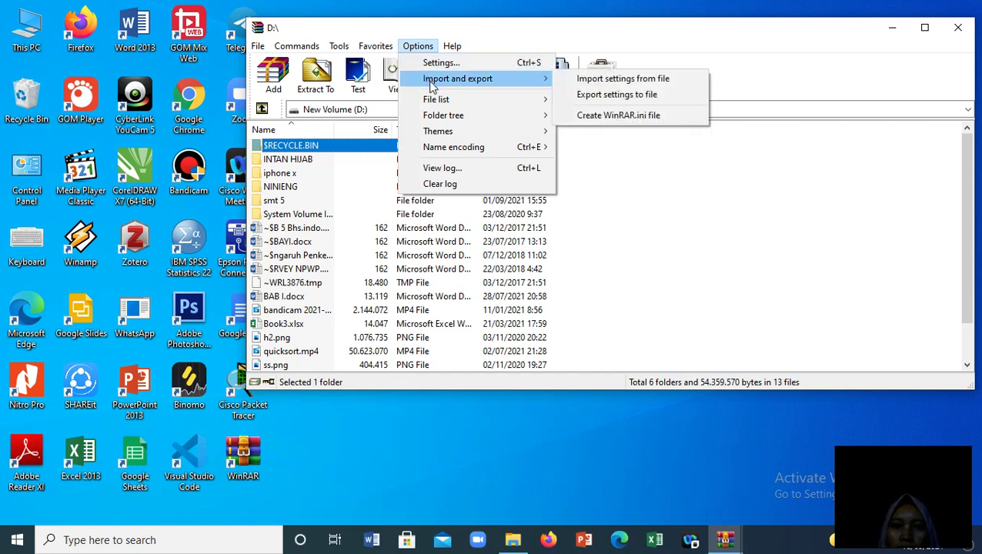
pyautogui.moveTo(480, 99)
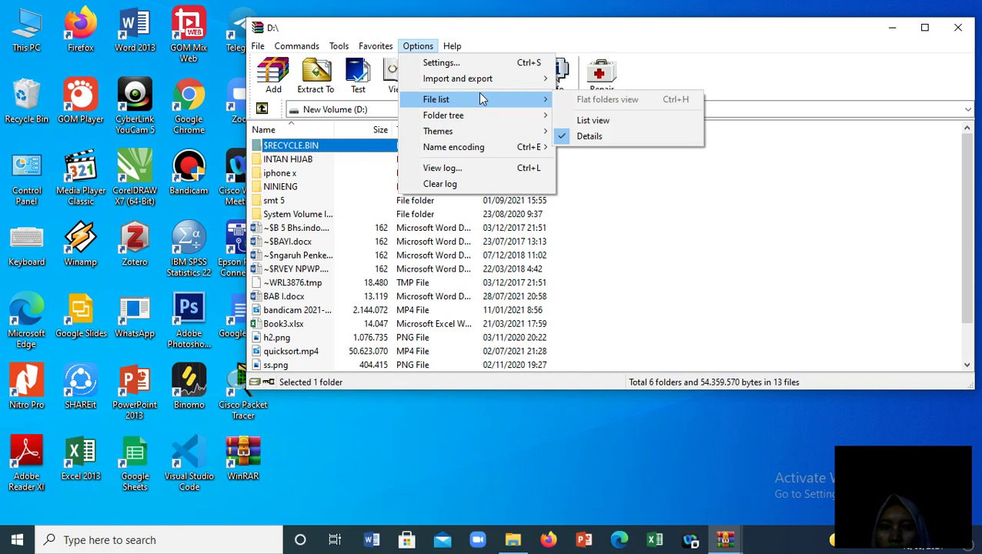
pyautogui.moveTo(487, 119)
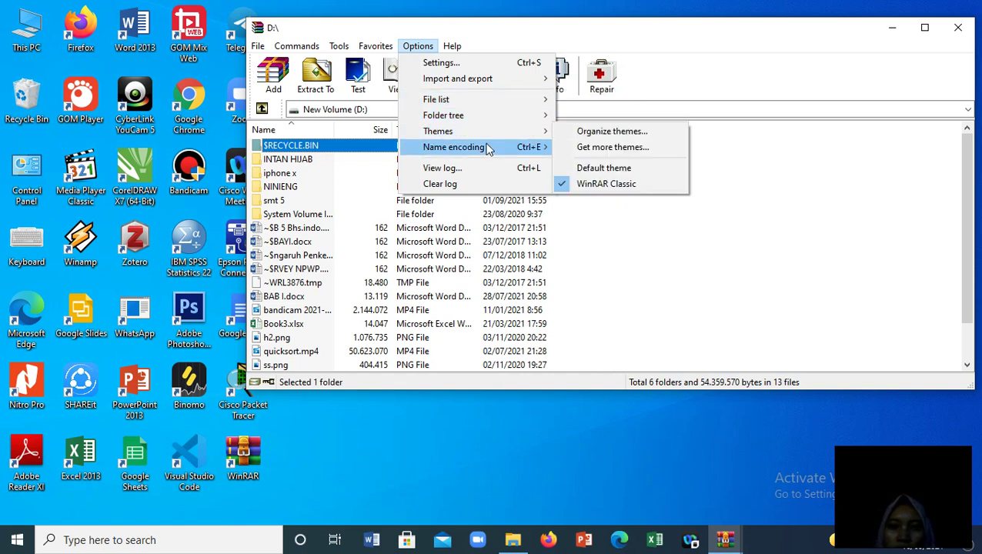
pyautogui.moveTo(487, 153)
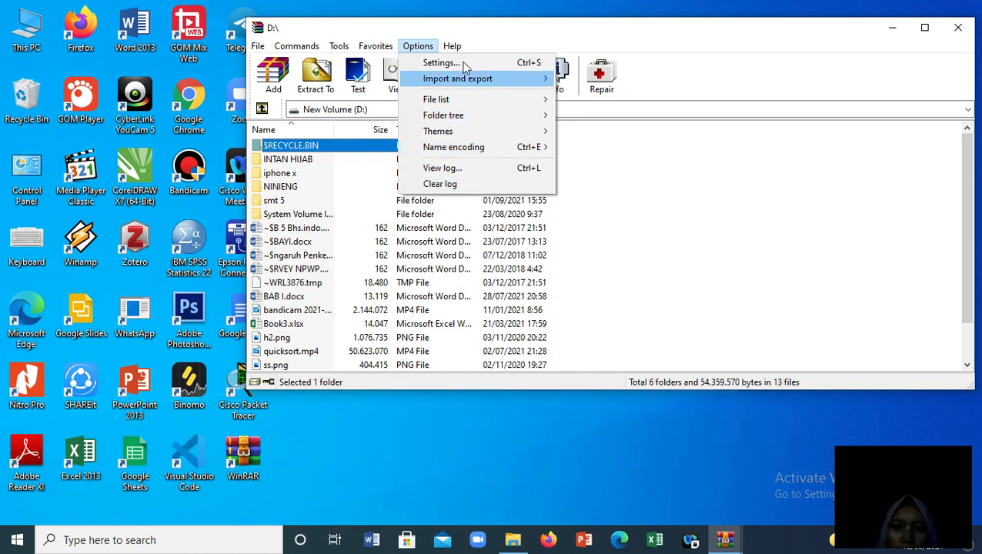
pyautogui.moveTo(450, 51)
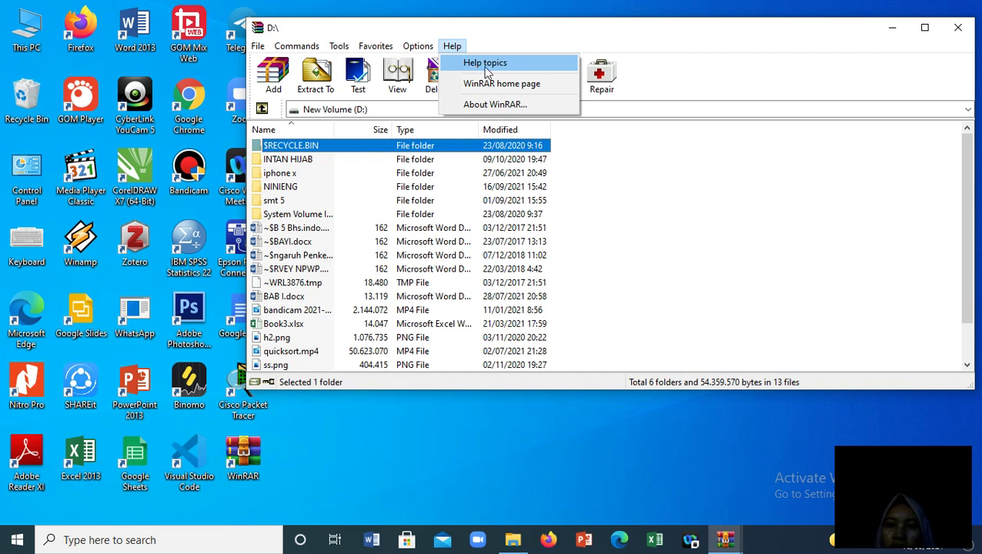
# Dismiss the Help menu so the D: drive file list is fully visible
pyautogui.click(480, 36)
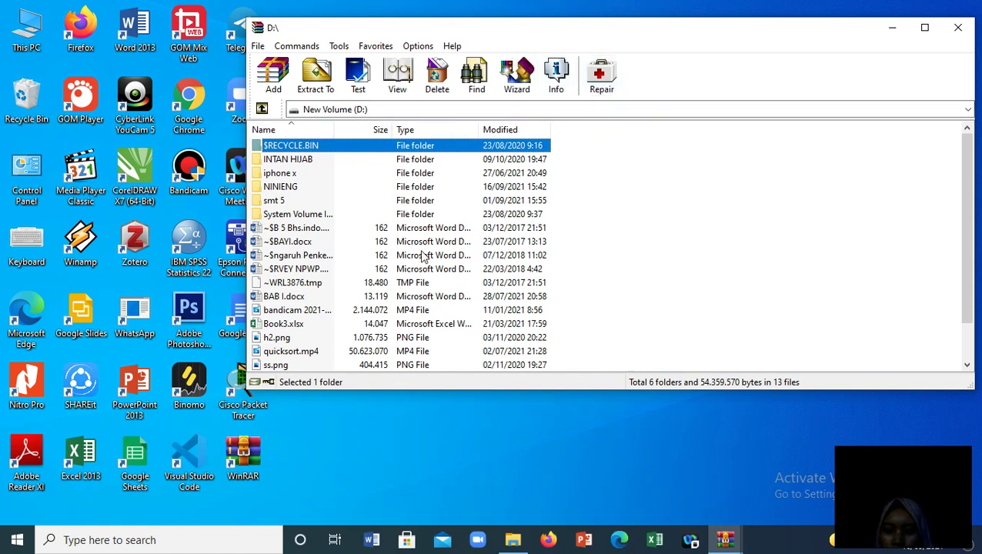
pyautogui.moveTo(579, 151); pyautogui.dragTo(472, 353)
pyautogui.click(622, 193)
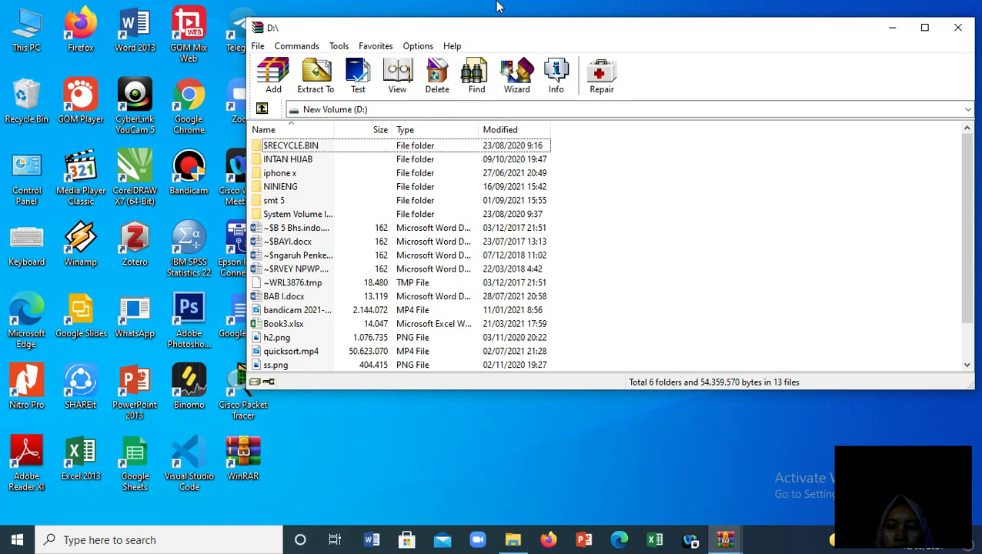
pyautogui.moveTo(495, 8)
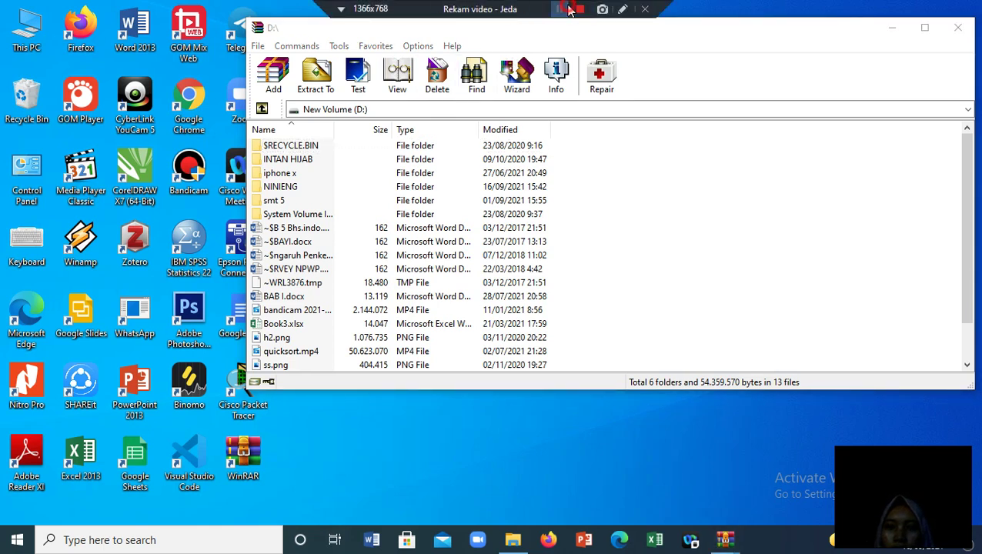
pyautogui.click(610, 326)
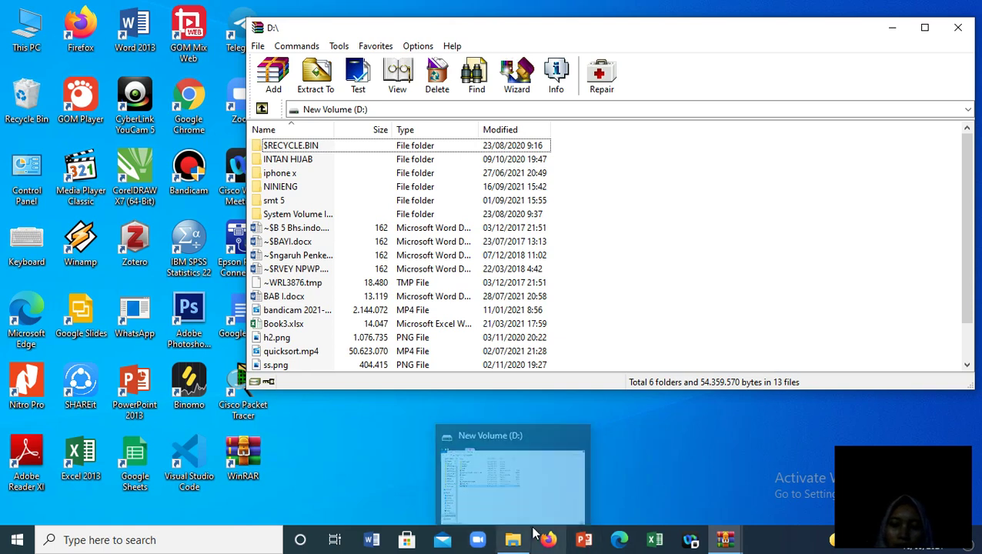
pyautogui.moveTo(513, 543)
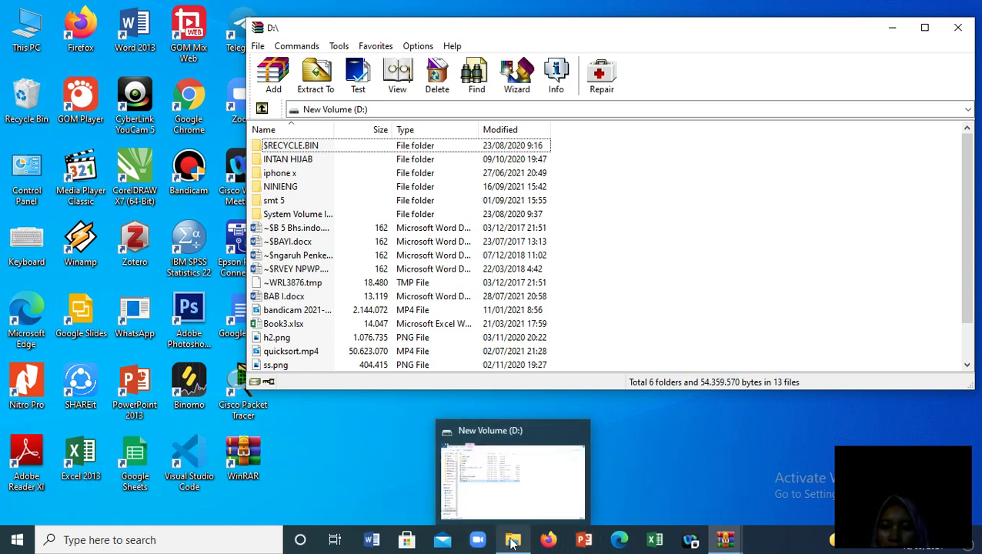
# Switch to the New Volume (D:) Explorer window and briefly play the quicksort video
pyautogui.click(513, 542)
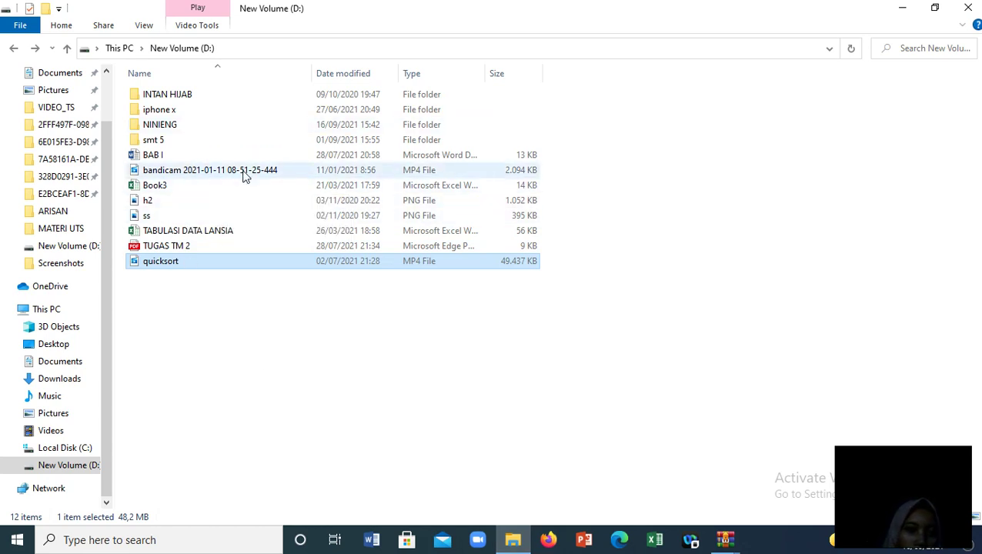
pyautogui.click(541, 314)
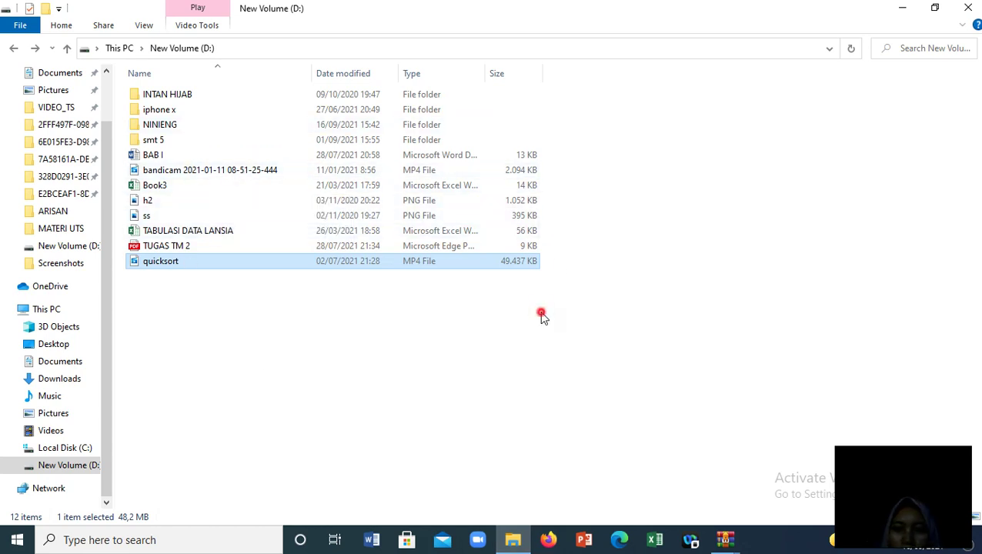
pyautogui.click(166, 246)
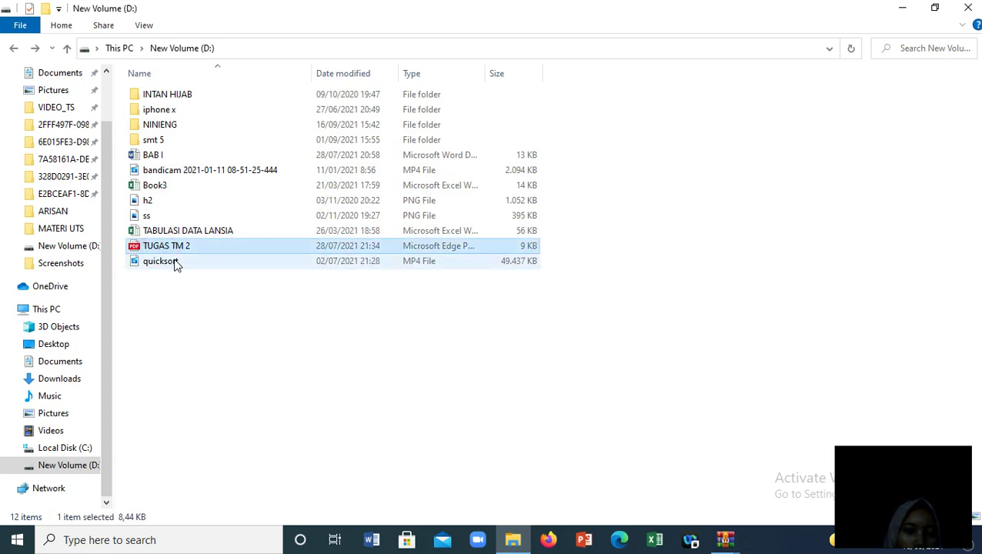
pyautogui.doubleClick(180, 263)
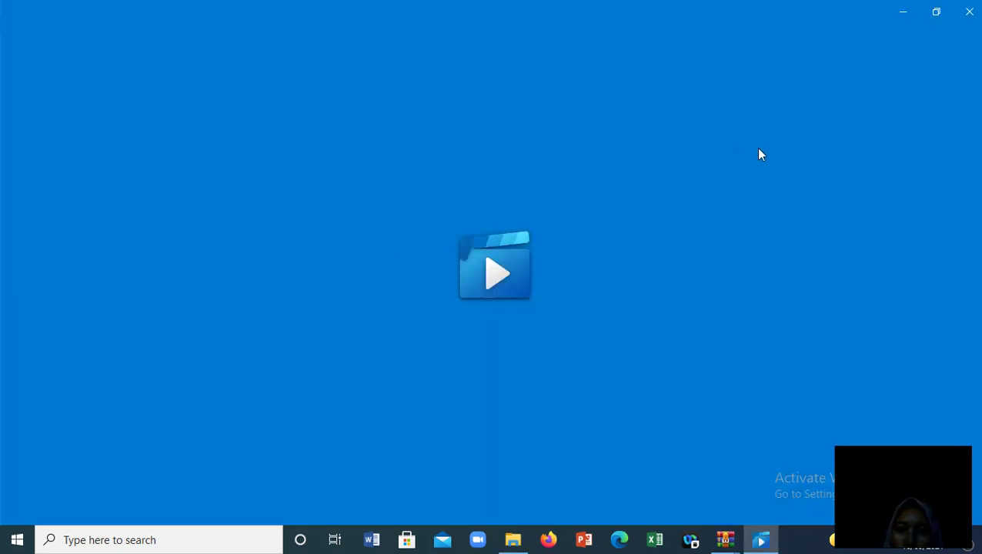
pyautogui.click(969, 12)
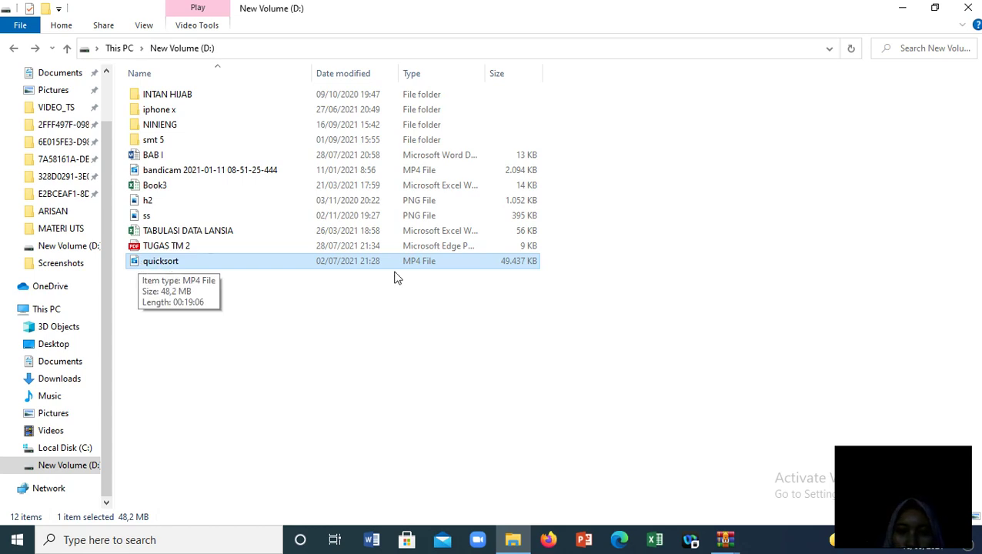
pyautogui.click(451, 267)
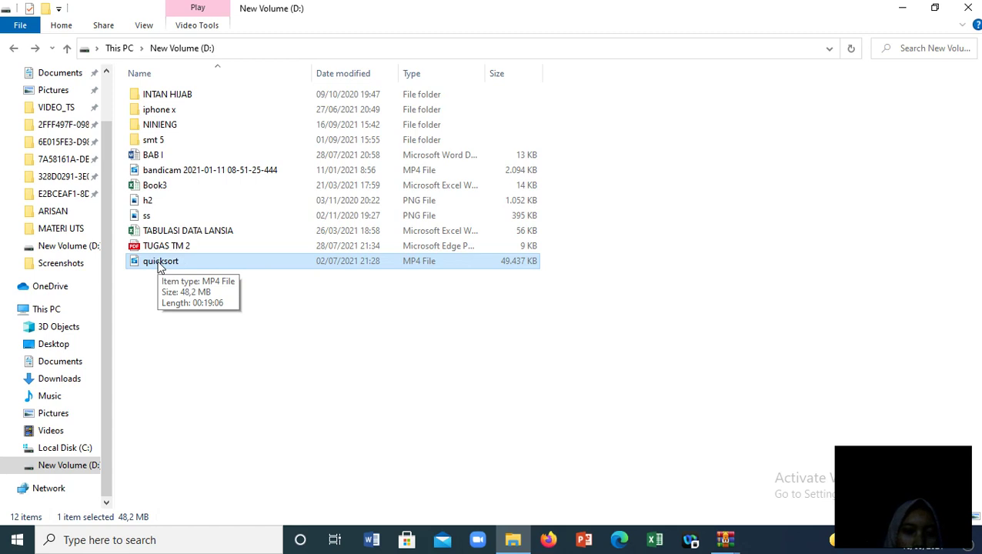
pyautogui.doubleClick(156, 262)
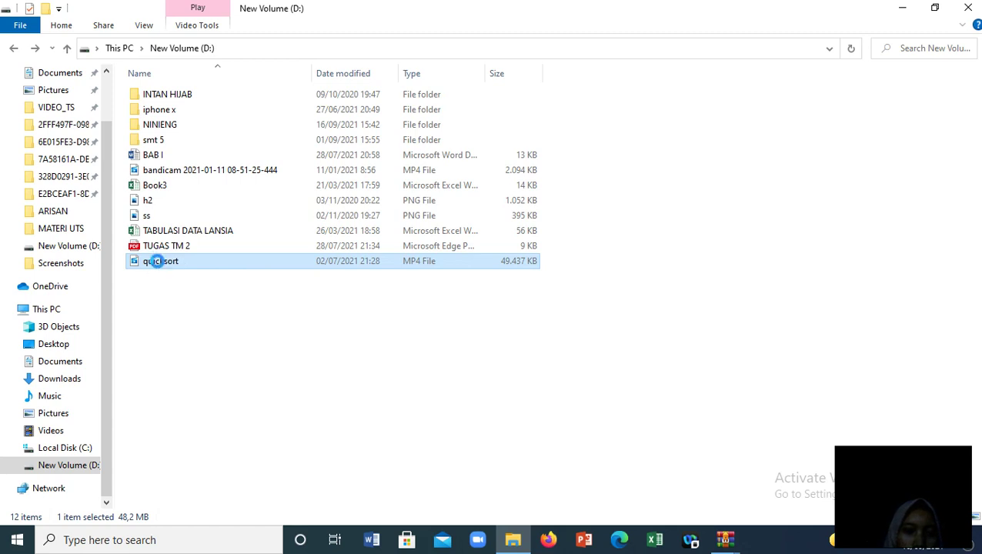
pyautogui.rightClick(157, 263)
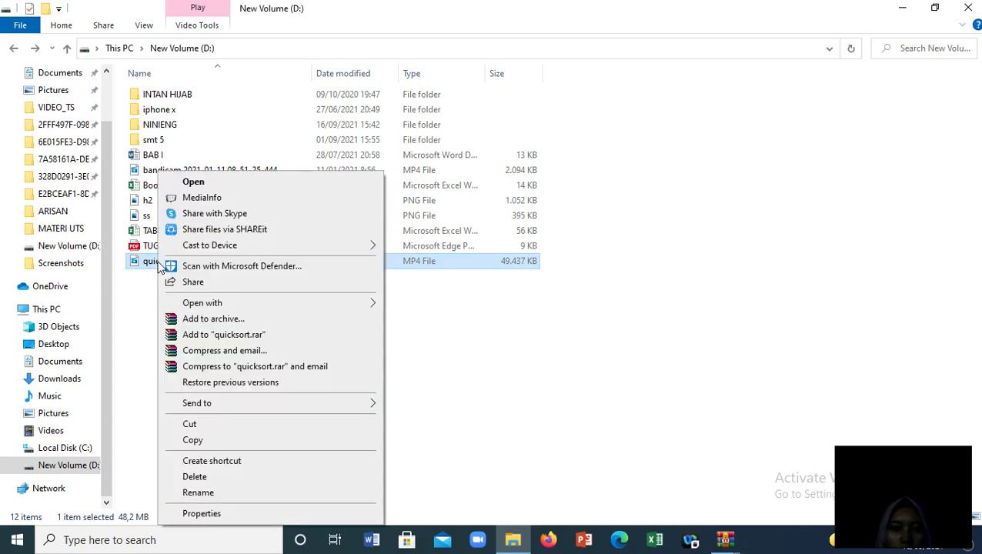
pyautogui.click(234, 518)
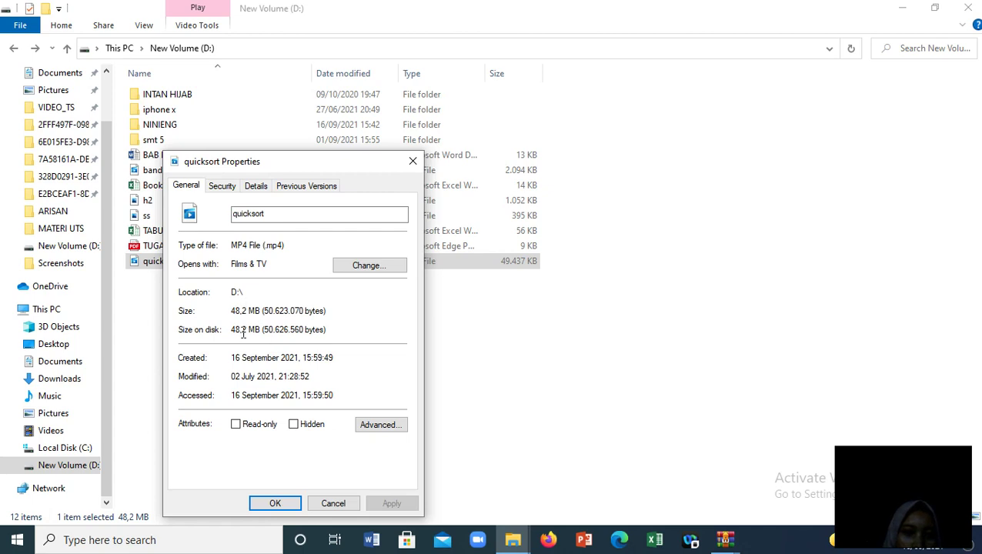
pyautogui.click(297, 504)
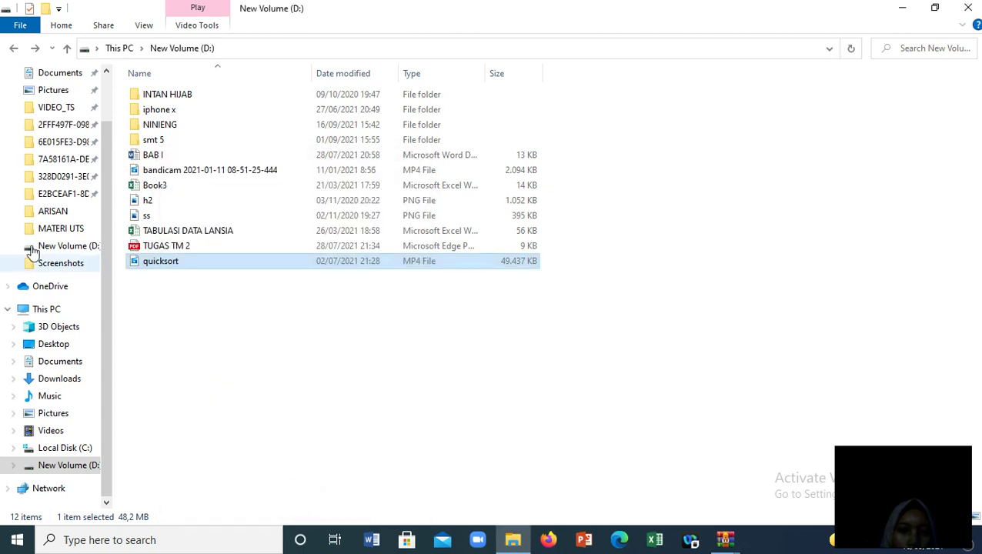
pyautogui.click(174, 262)
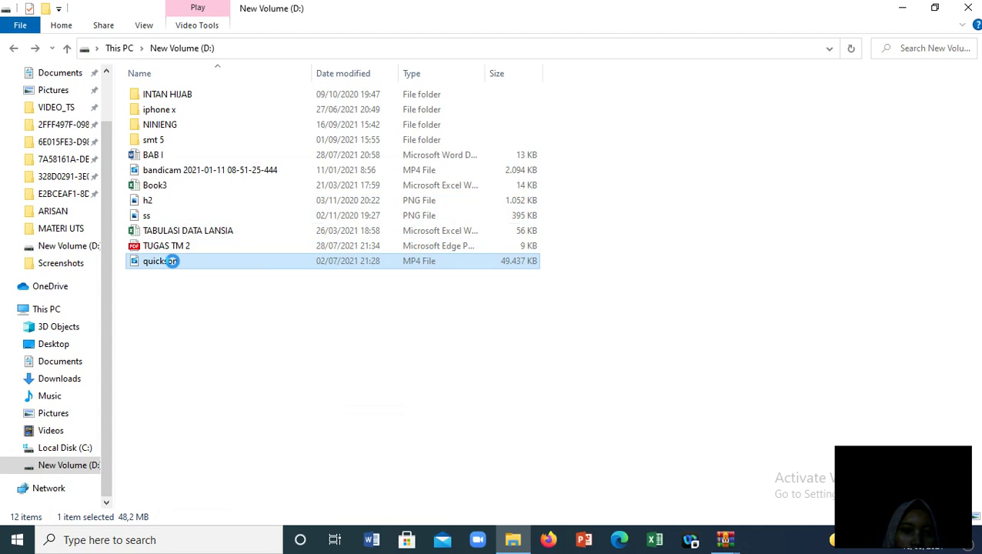
# Choose Add to archive... for quicksort, proposing quicksort.rar in RAR format
pyautogui.rightClick(174, 264)
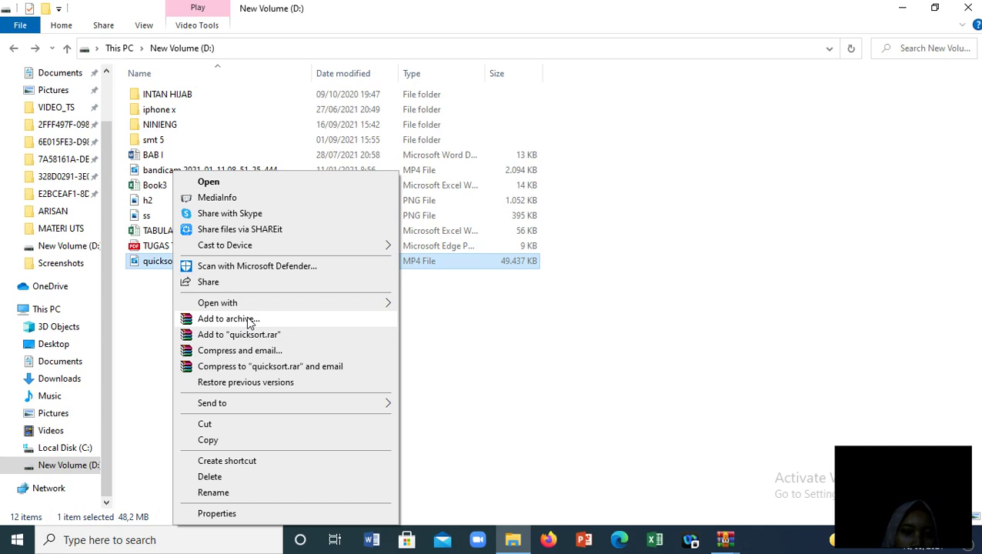
pyautogui.click(248, 323)
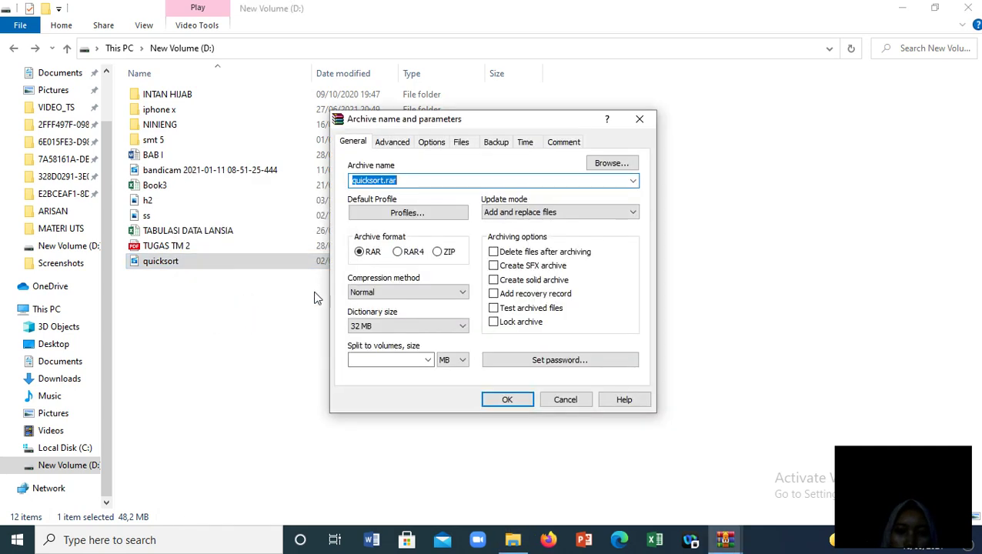
# Change the archive name from quicksort.rar to ninieng.rar, keeping RAR format
pyautogui.click(414, 181)
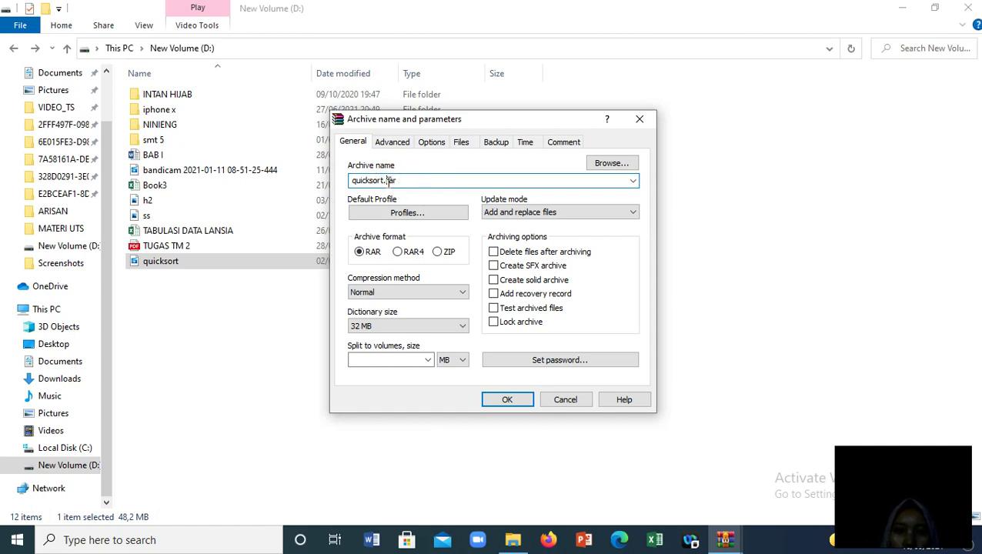
pyautogui.click(380, 180)
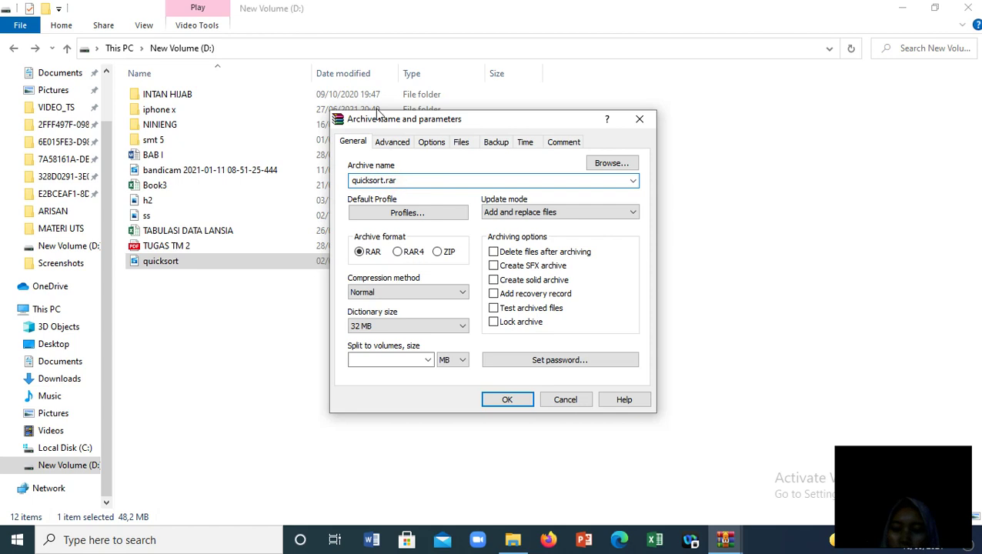
pyautogui.press('BackSpace')
pyautogui.press('BackSpace')
pyautogui.press('BackSpace')
pyautogui.press('BackSpace')
pyautogui.press('BackSpace')
pyautogui.press('BackSpace')
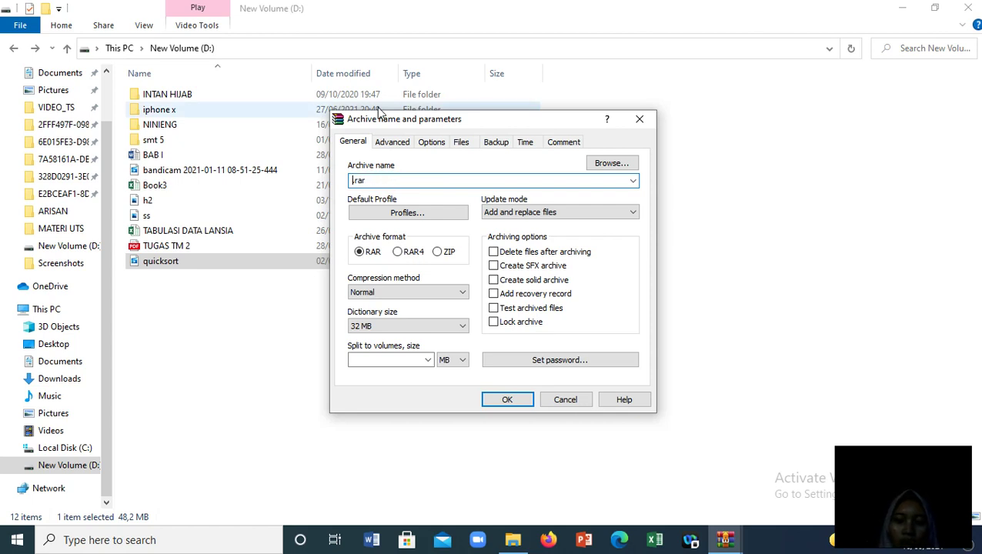
pyautogui.write('eng')
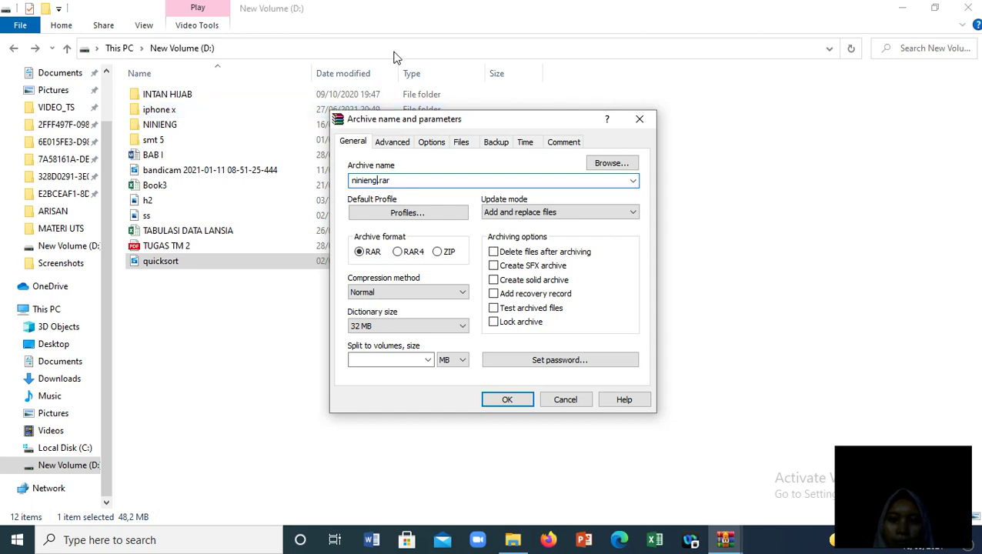
pyautogui.click(453, 196)
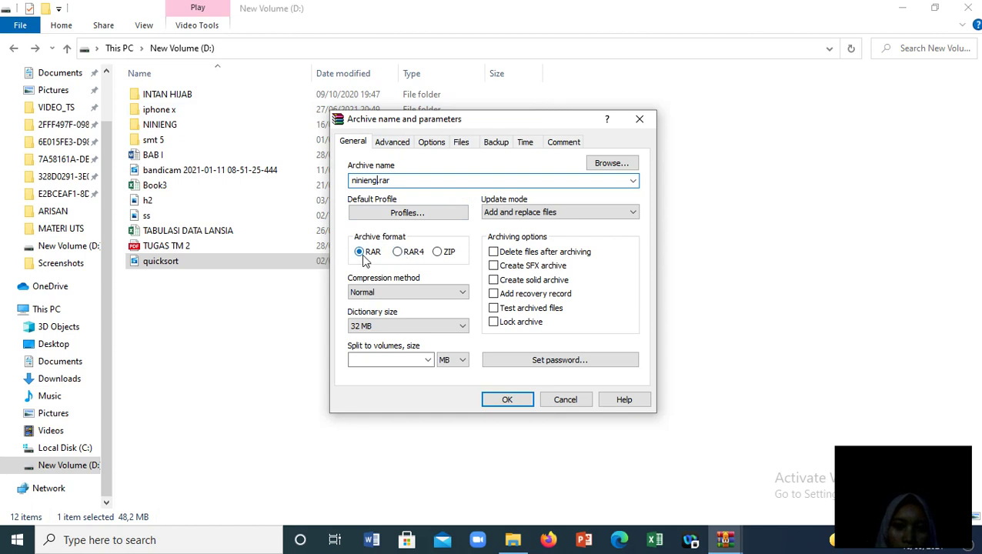
pyautogui.click(360, 258)
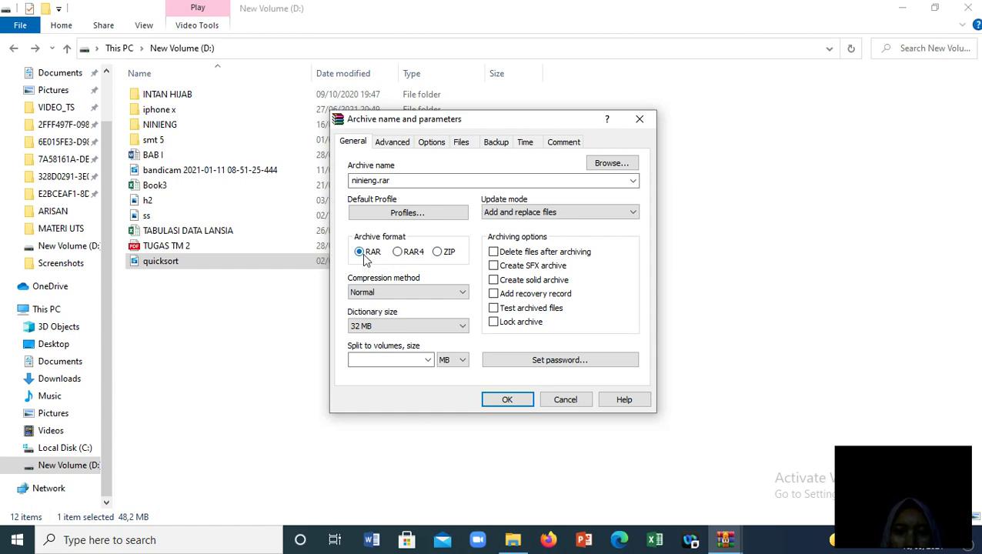
# Set Best compression, a 32 MB dictionary and 5 MB split volumes
pyautogui.click(436, 293)
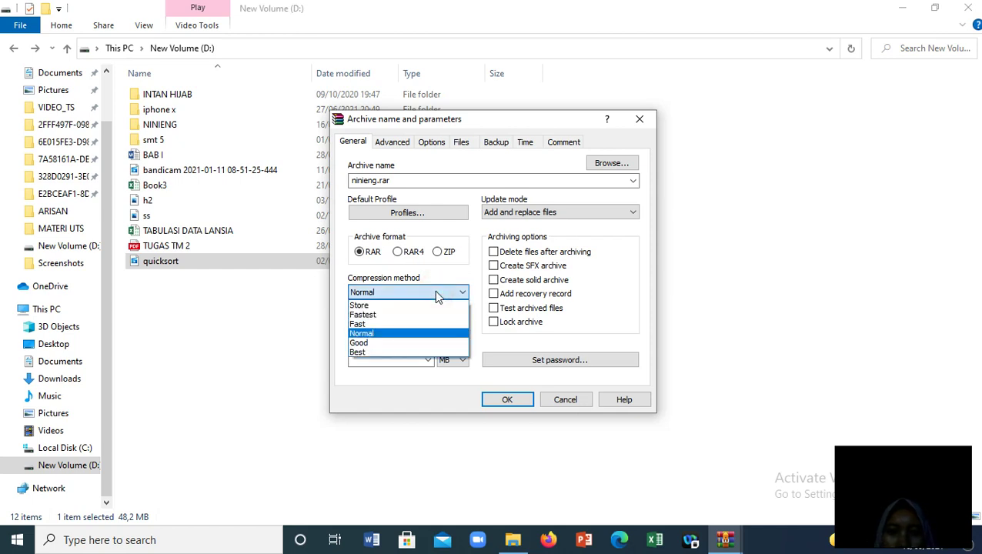
pyautogui.click(411, 352)
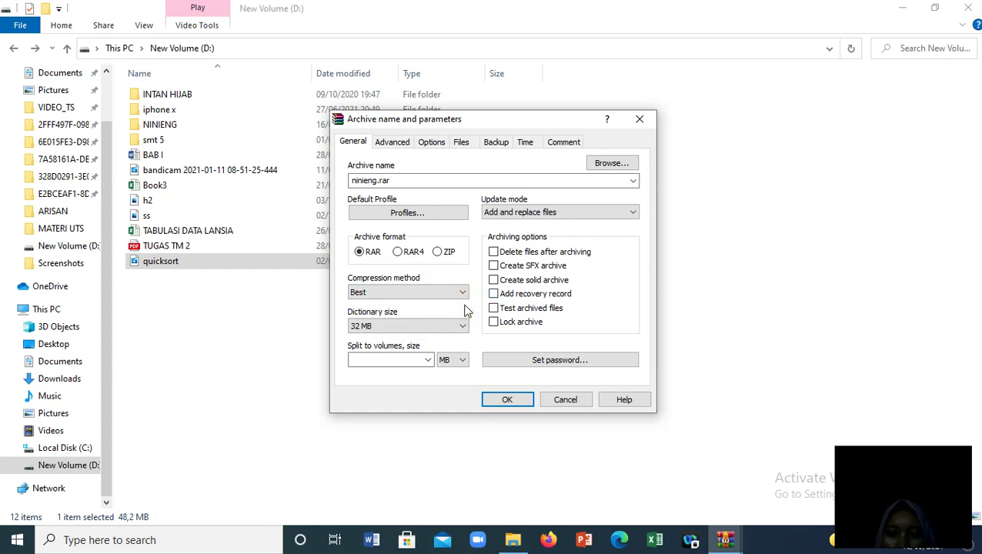
pyautogui.click(396, 326)
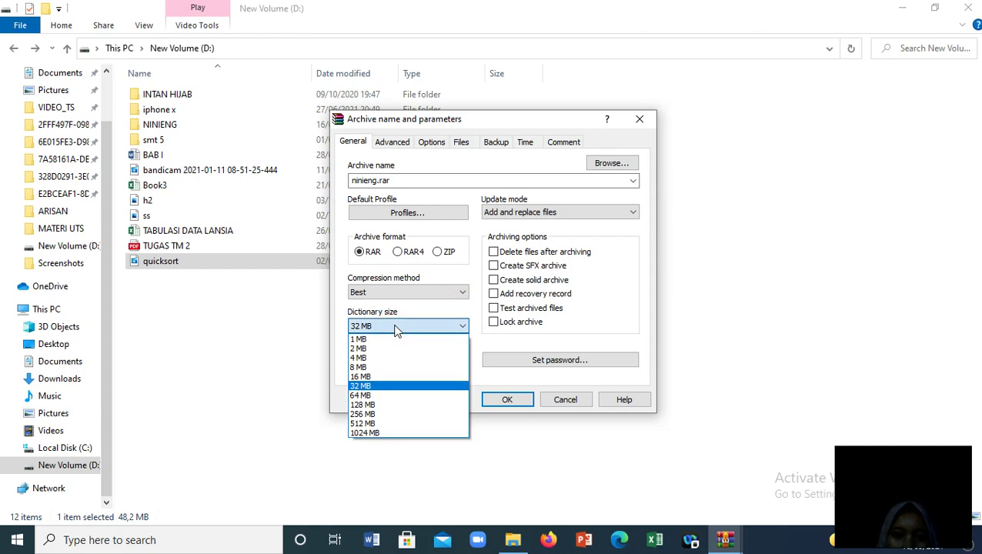
pyautogui.click(383, 386)
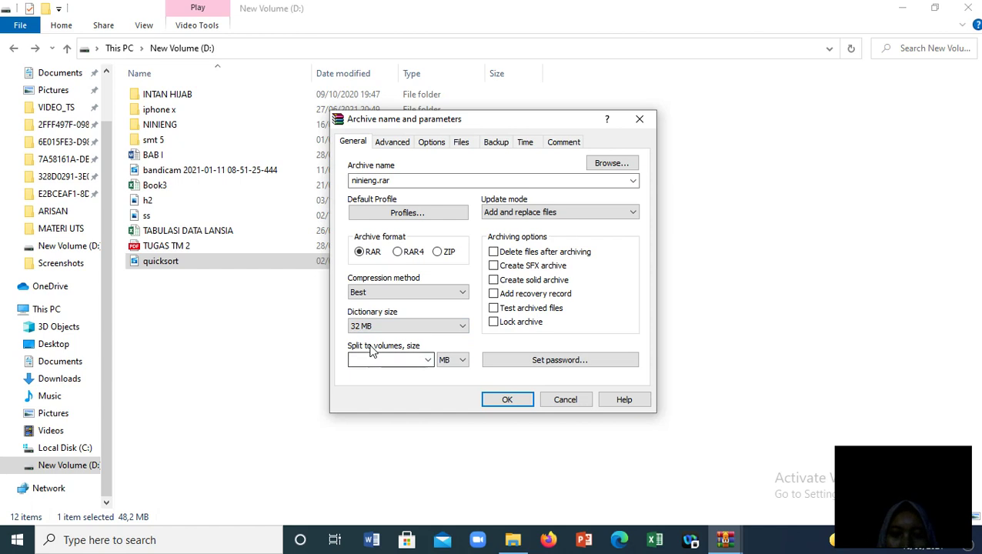
pyautogui.click(428, 361)
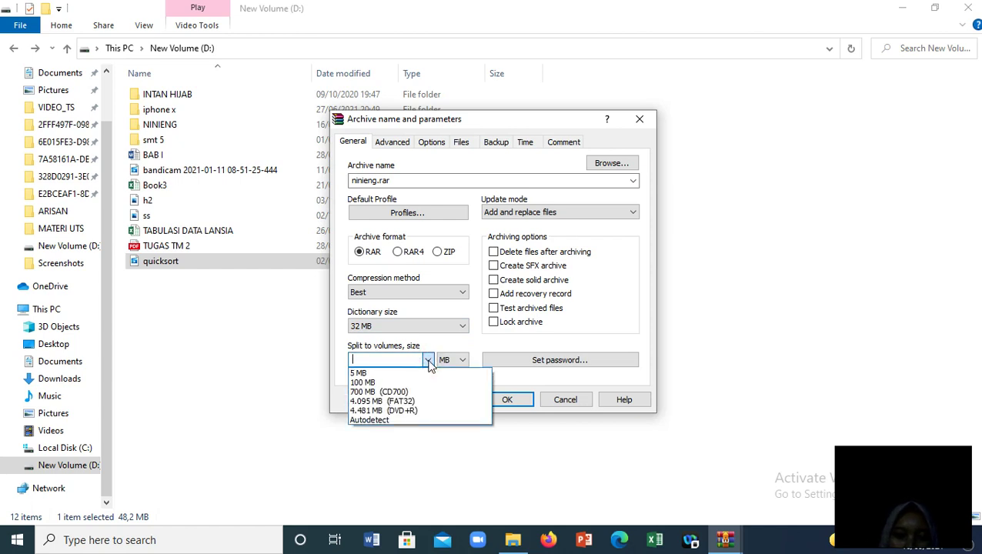
pyautogui.click(387, 374)
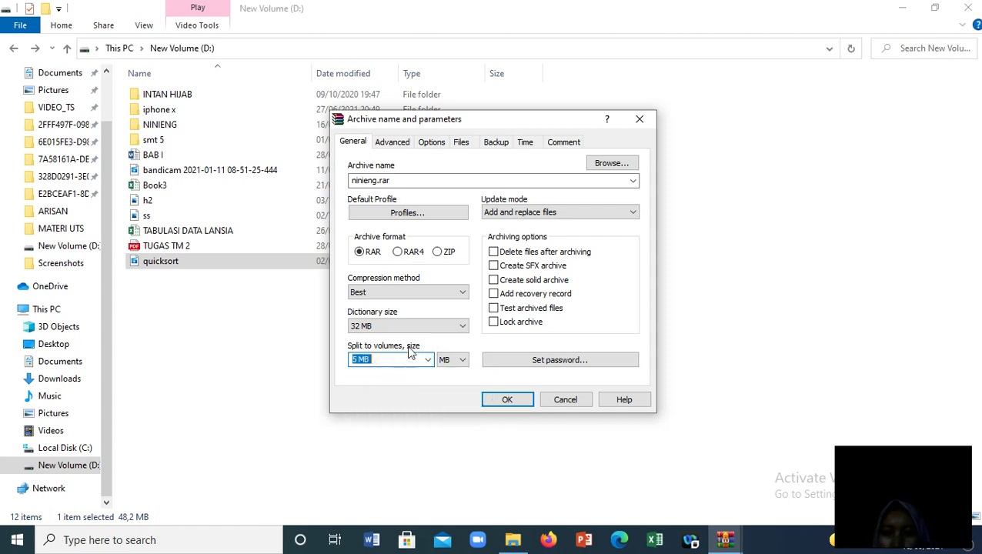
pyautogui.click(532, 164)
pyautogui.click(622, 166)
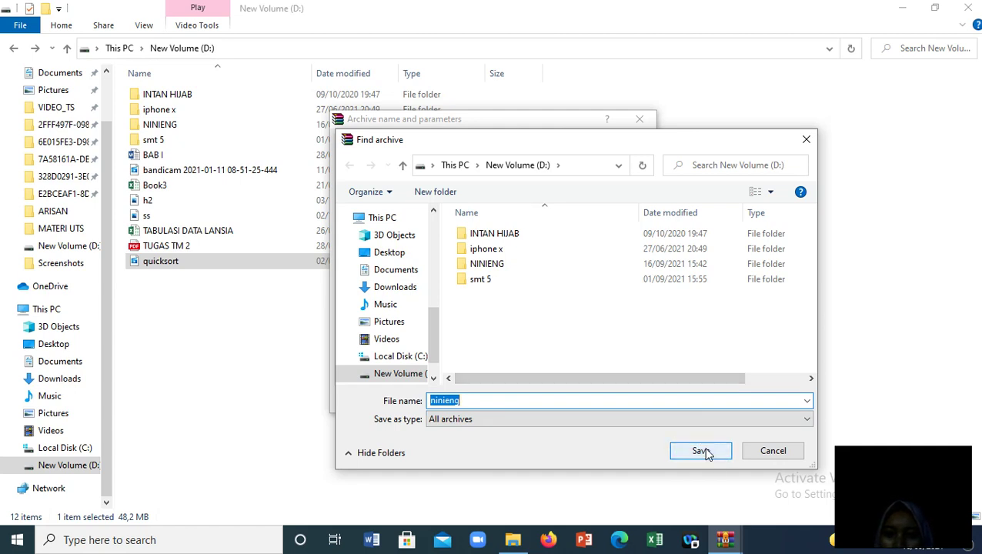
# Save the archive as D:\ninieng.rar and bring up the password entry dialog
pyautogui.click(702, 451)
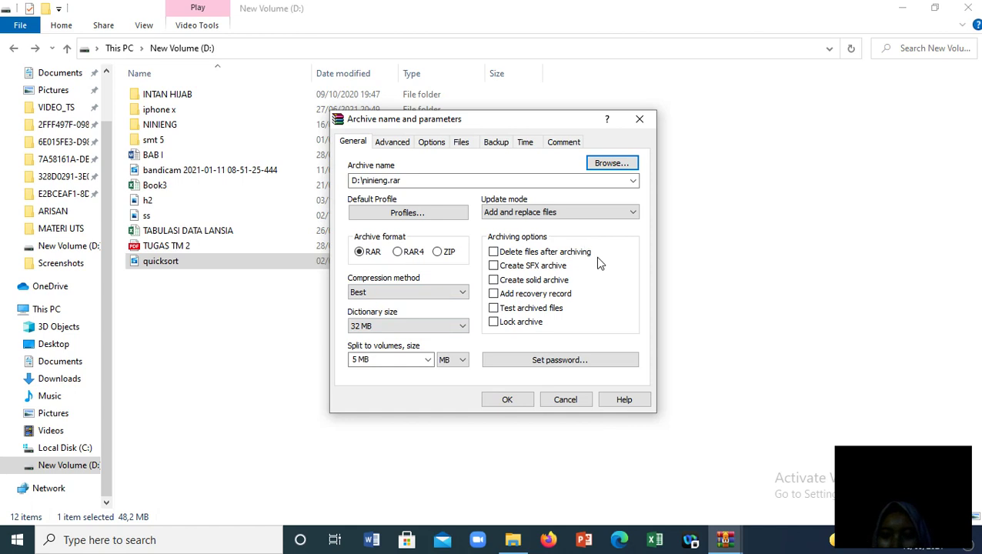
pyautogui.click(545, 368)
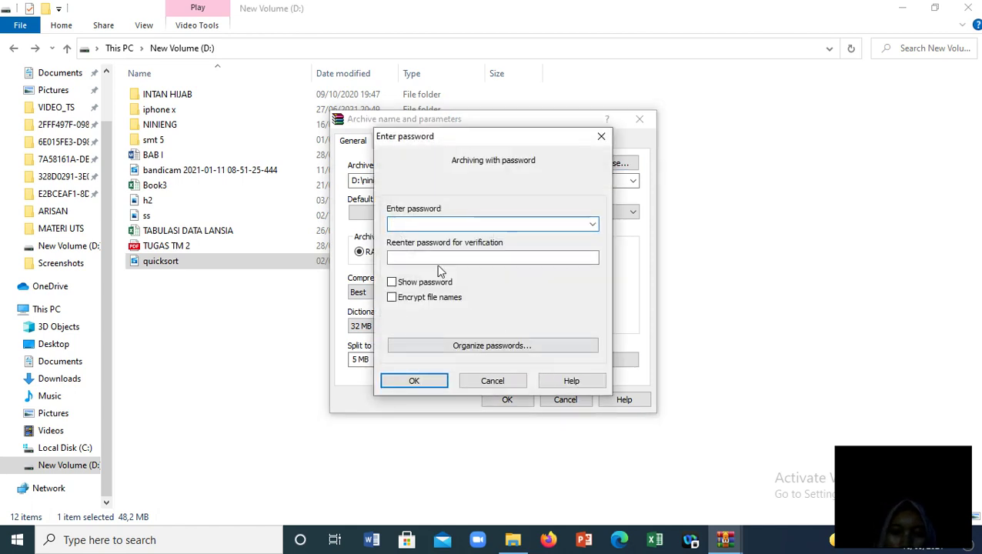
# Enter and confirm the archive password, then create the ninieng.part01–part08 volumes
pyautogui.click(438, 221)
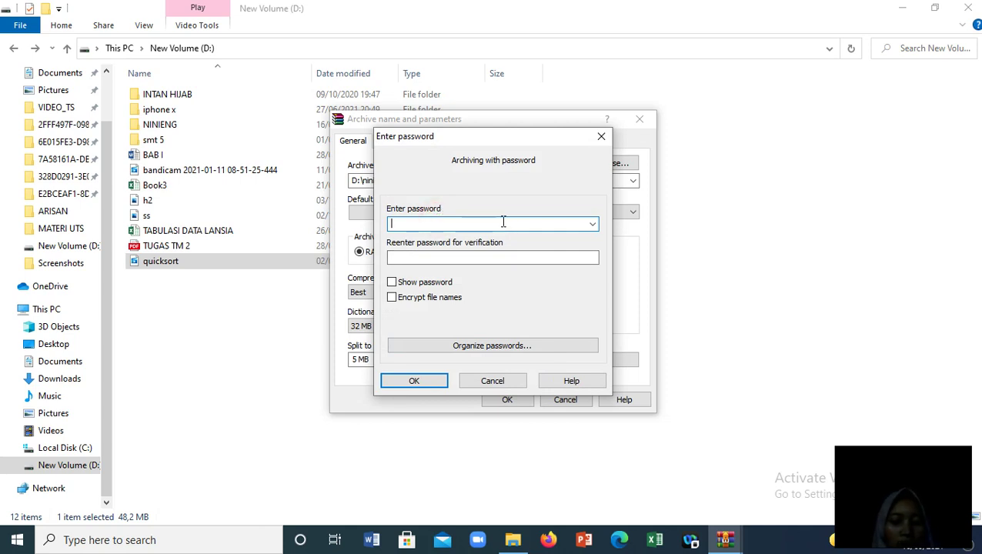
pyautogui.write('123')
pyautogui.click(475, 258)
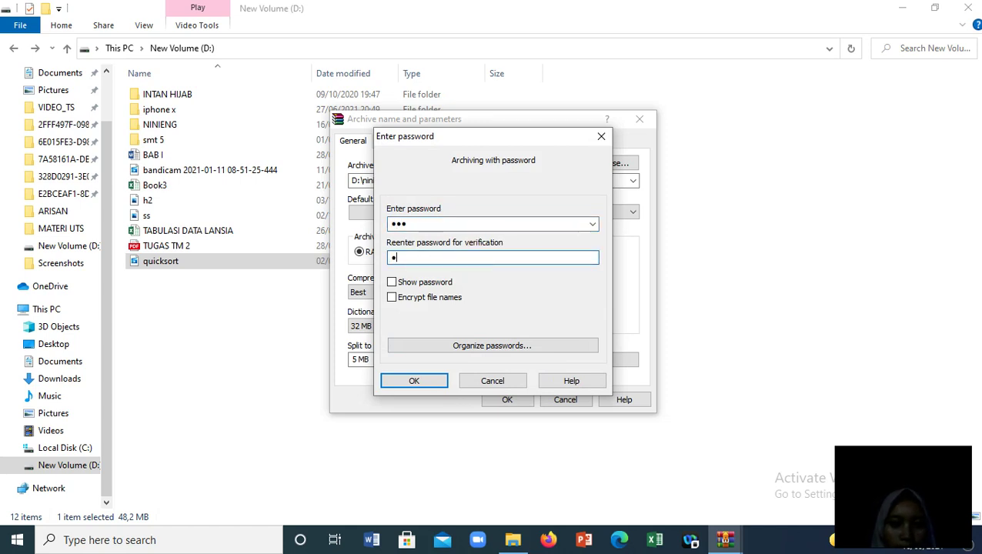
pyautogui.write('123')
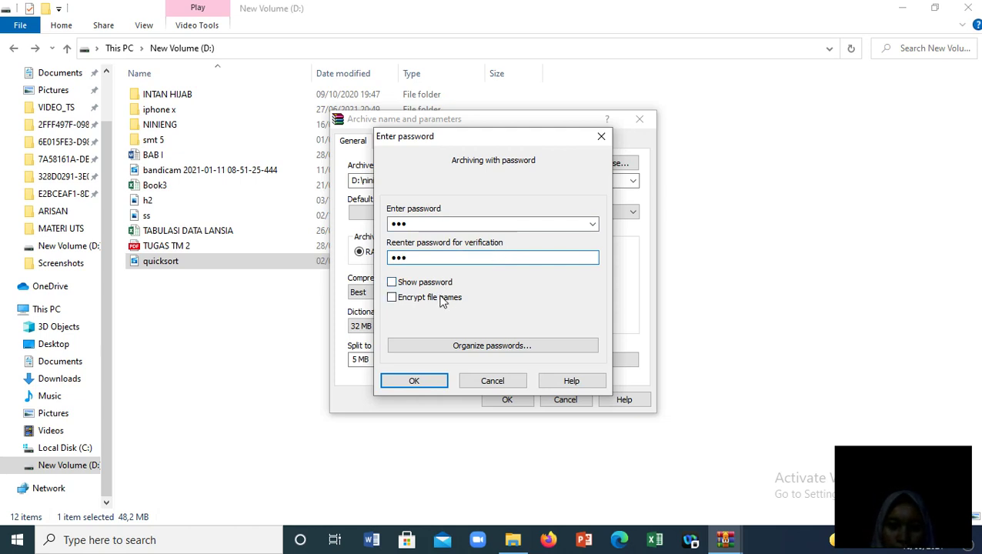
pyautogui.click(421, 383)
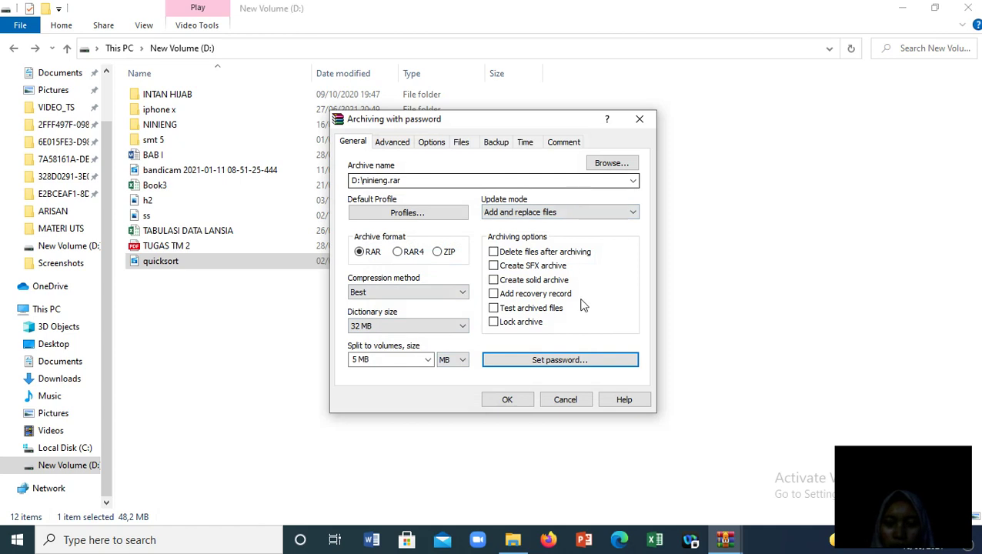
pyautogui.click(521, 402)
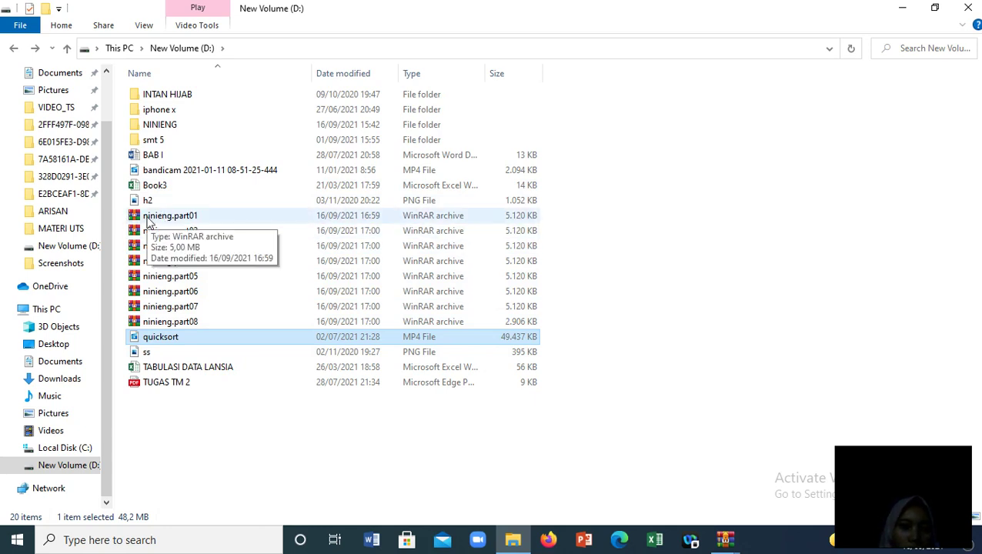
# Select ninieng.part01 through ninieng.part08 one by one to check each volume's size
pyautogui.click(150, 219)
pyautogui.click(154, 231)
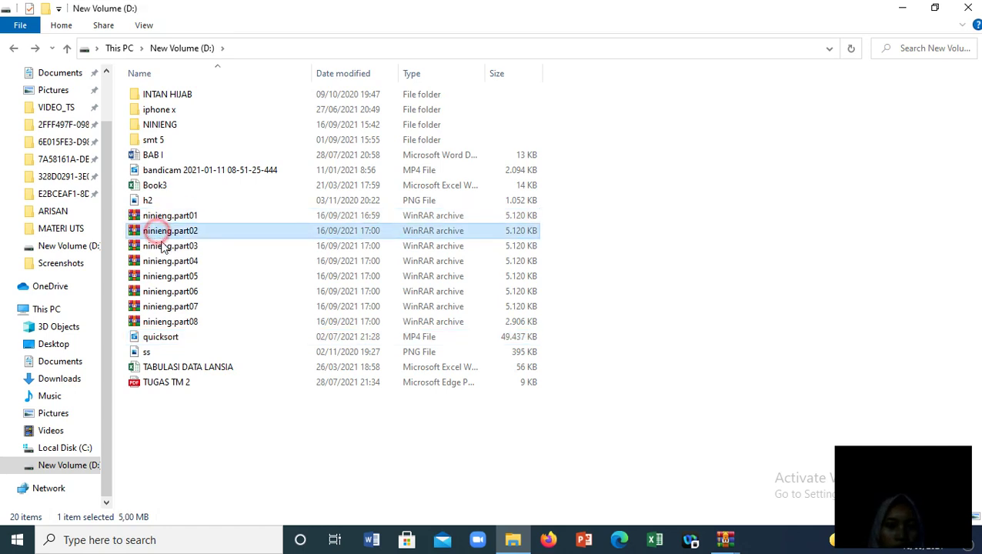
pyautogui.click(163, 246)
pyautogui.click(170, 262)
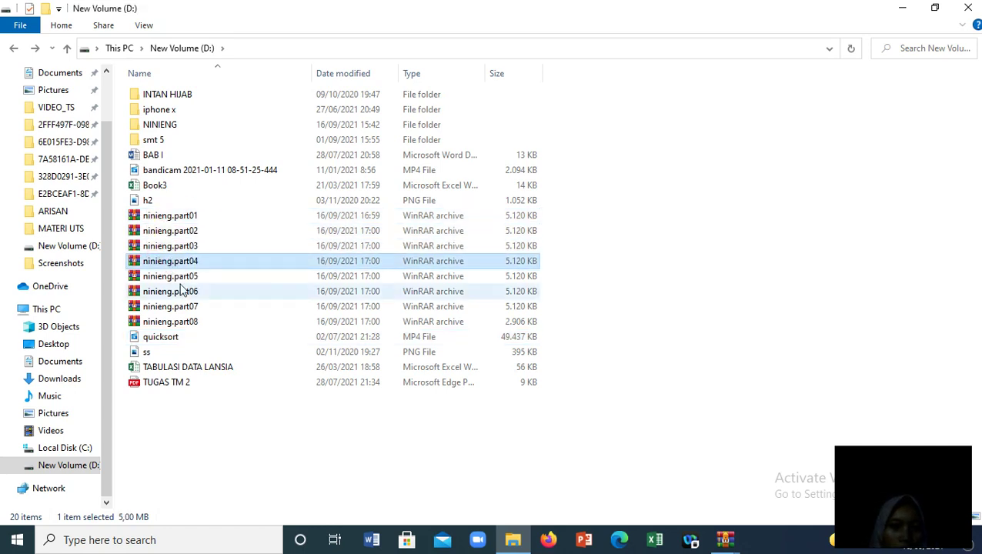
pyautogui.click(183, 277)
pyautogui.click(186, 292)
pyautogui.click(188, 307)
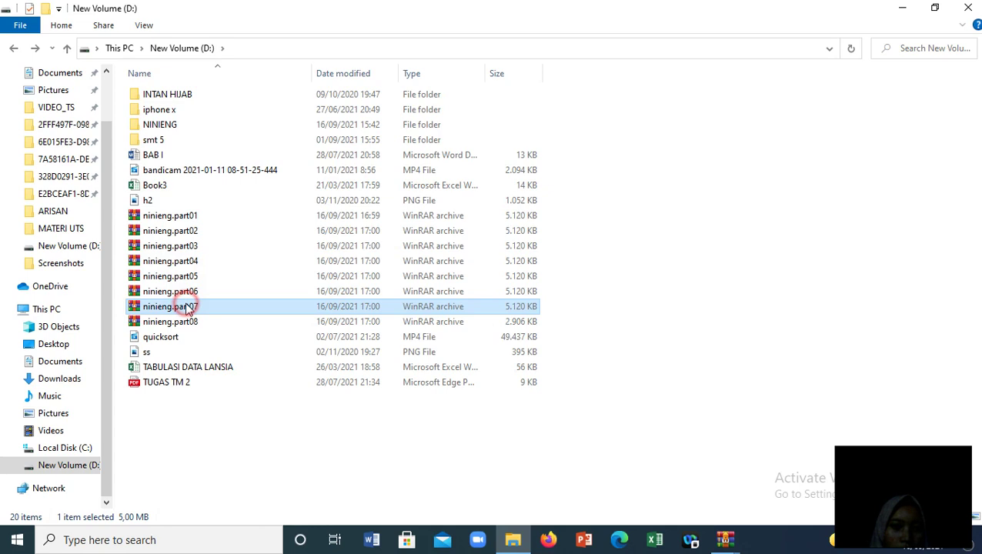
pyautogui.click(192, 322)
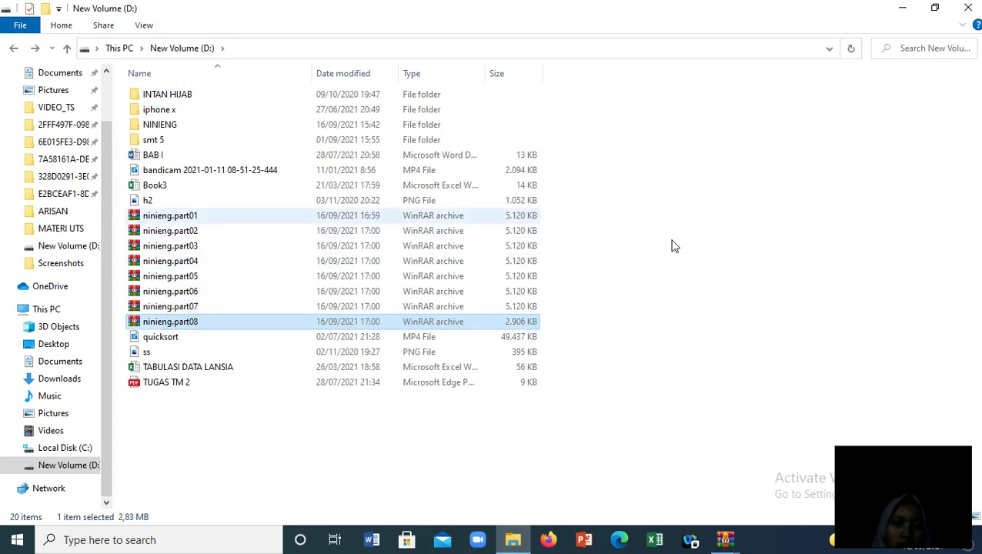
# Clear the selection, recheck ninieng.part08, then deselect all files in D:
pyautogui.click(548, 317)
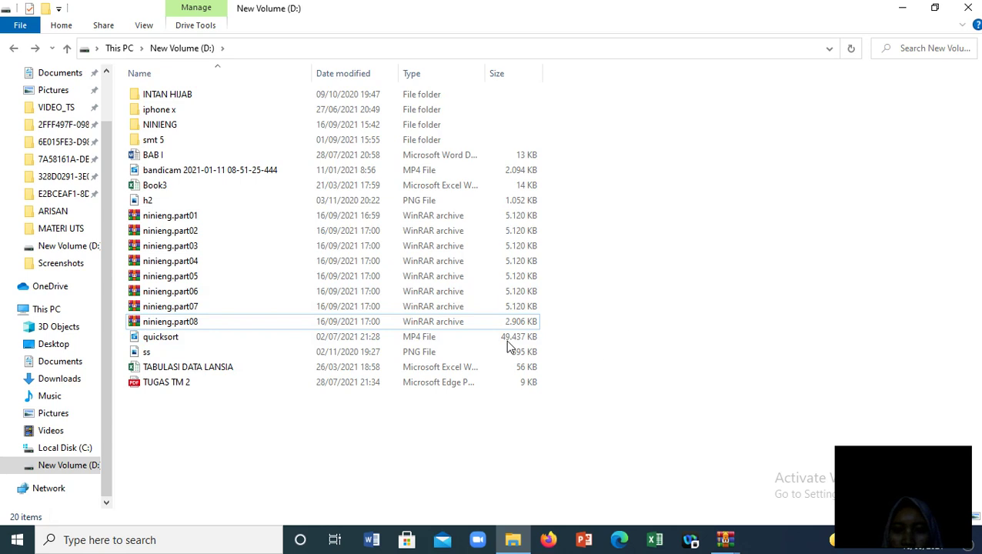
pyautogui.click(539, 322)
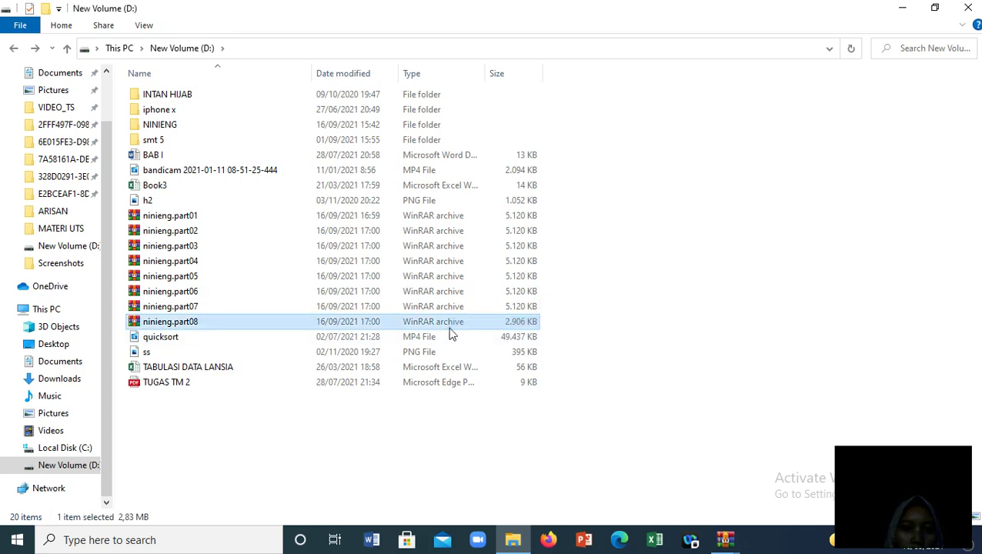
pyautogui.click(623, 310)
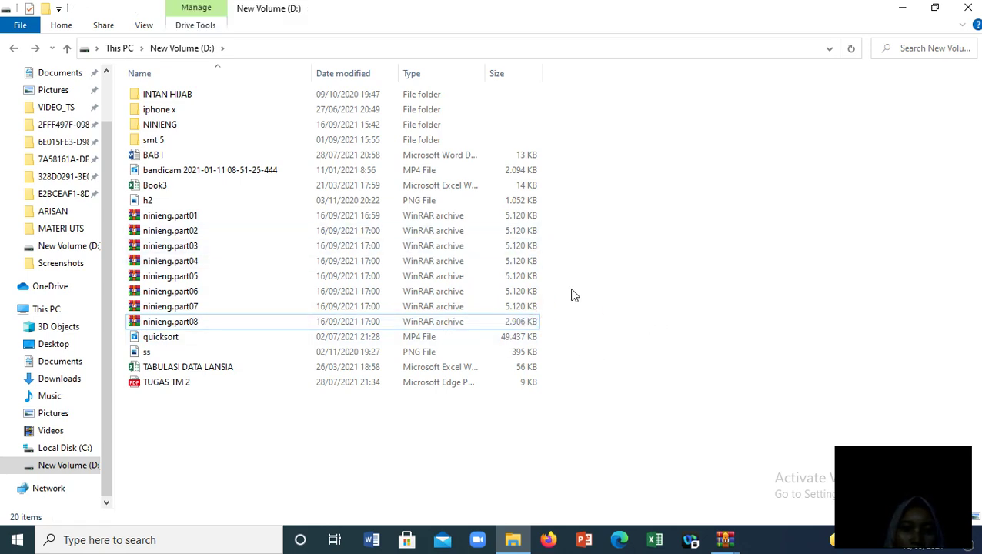
pyautogui.click(612, 274)
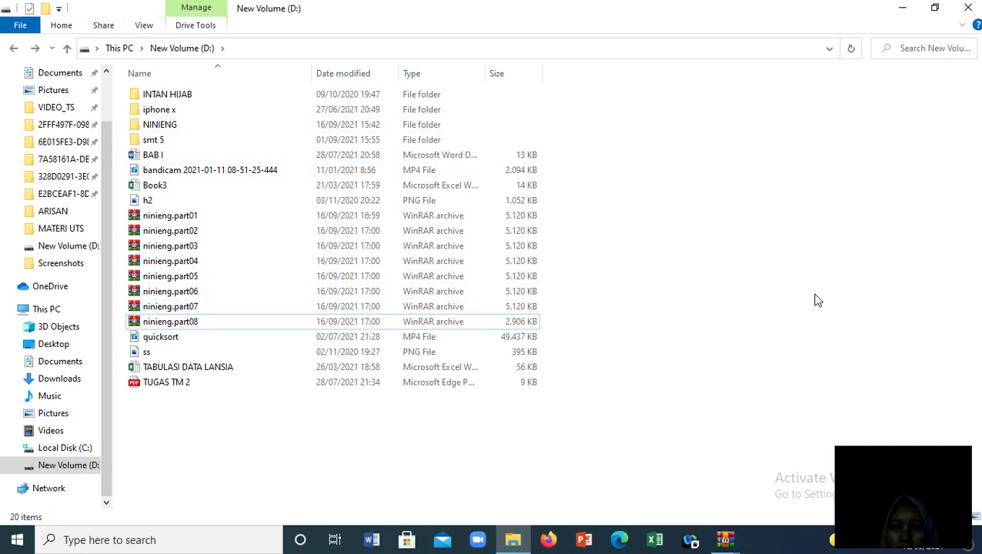
pyautogui.click(479, 399)
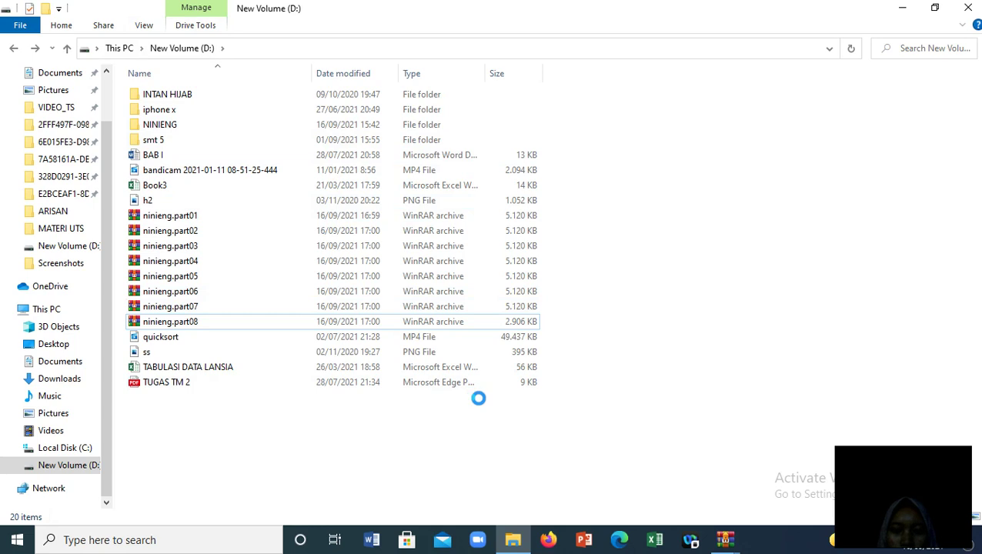
# Add an empty folder named 'coba' to the root of New Volume (D:)
pyautogui.rightClick(479, 399)
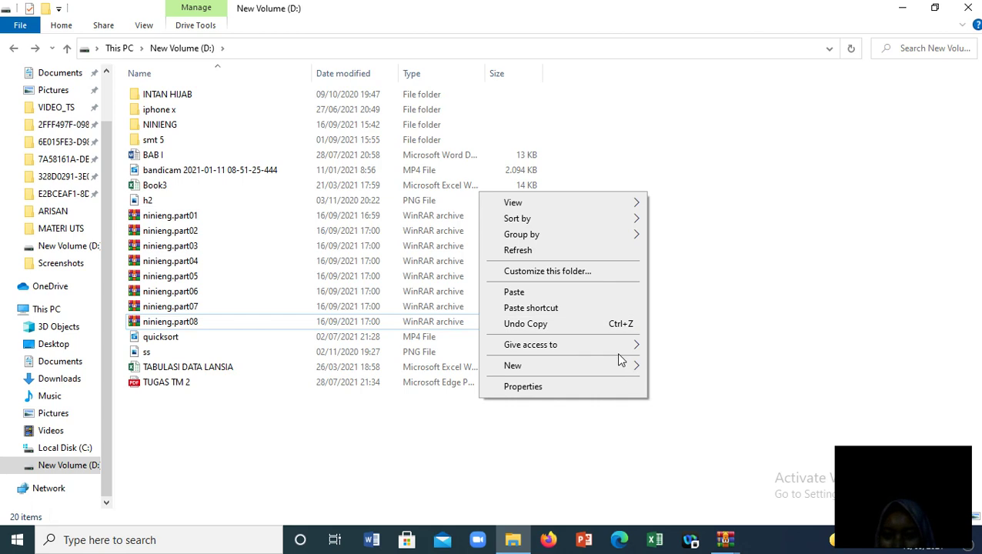
pyautogui.moveTo(629, 368)
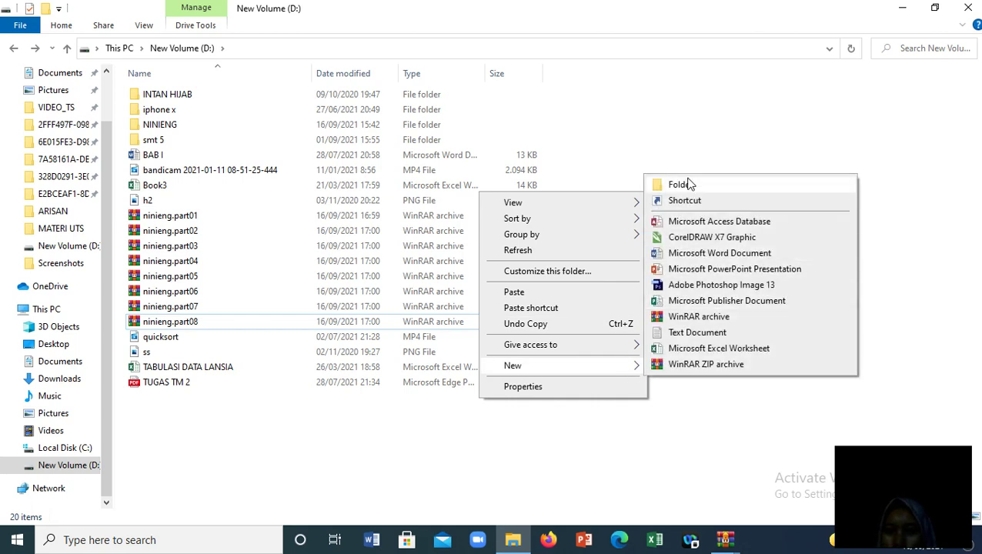
pyautogui.click(684, 184)
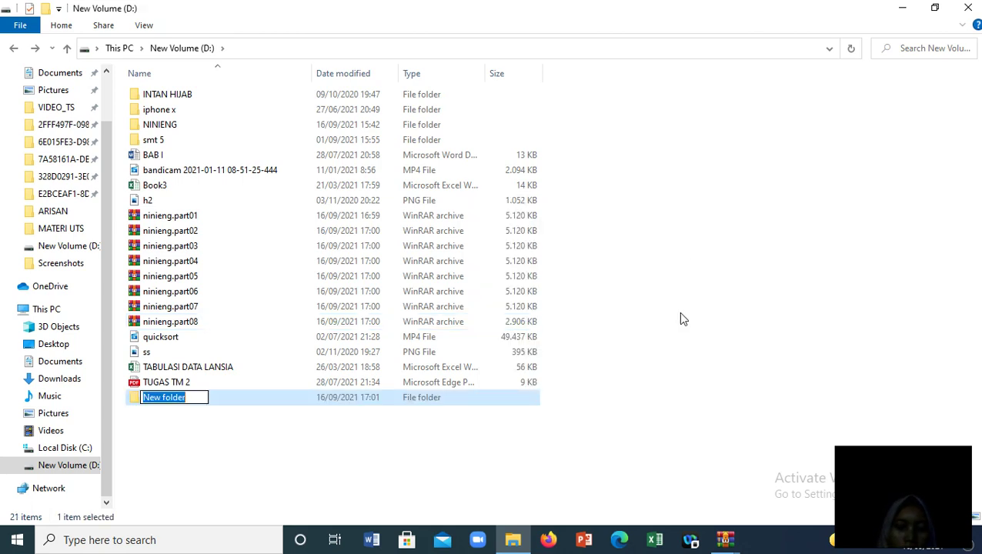
pyautogui.write('c')
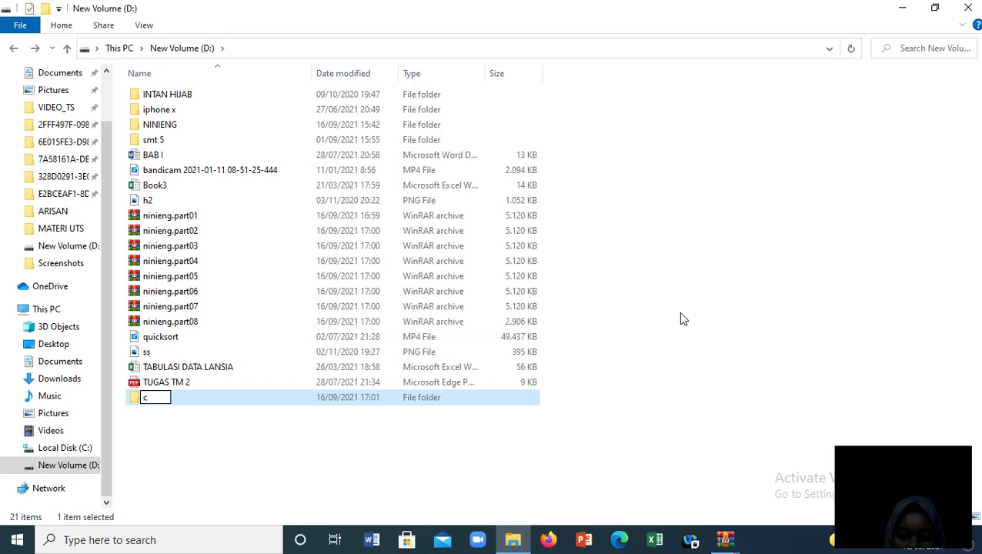
pyautogui.write('oba')
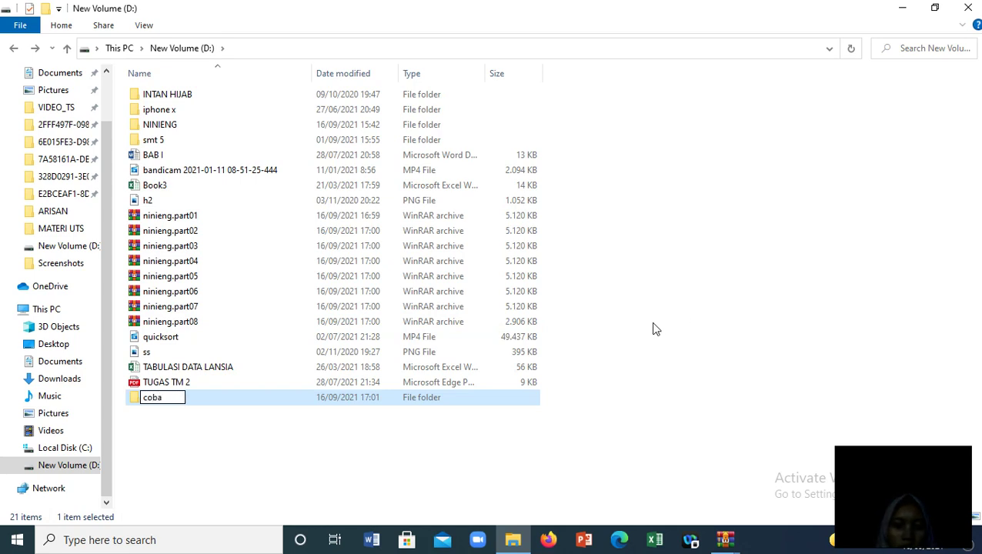
pyautogui.press('Return')
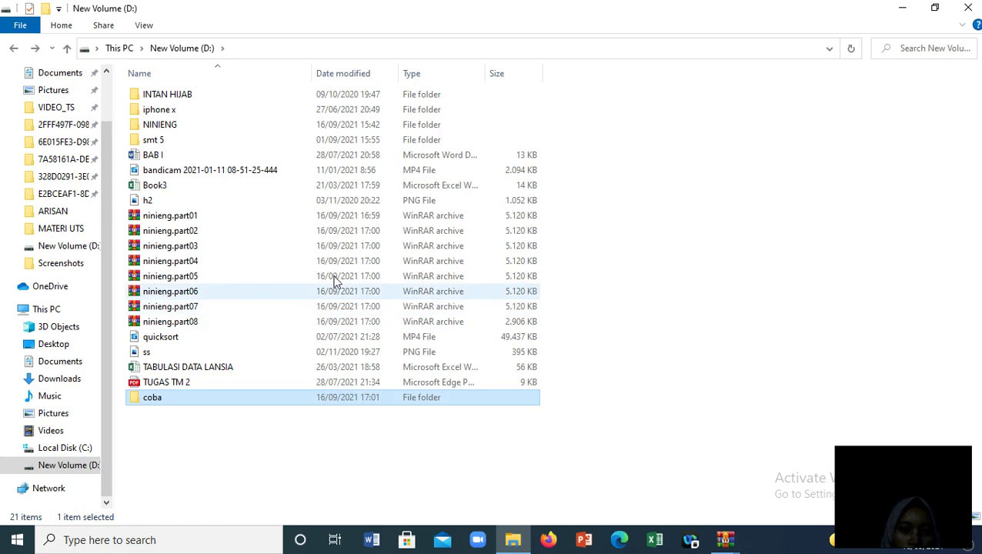
# Cut the eight ninieng.part01–part08 volumes from D: and paste them into the coba folder
pyautogui.moveTo(567, 215); pyautogui.dragTo(384, 321)
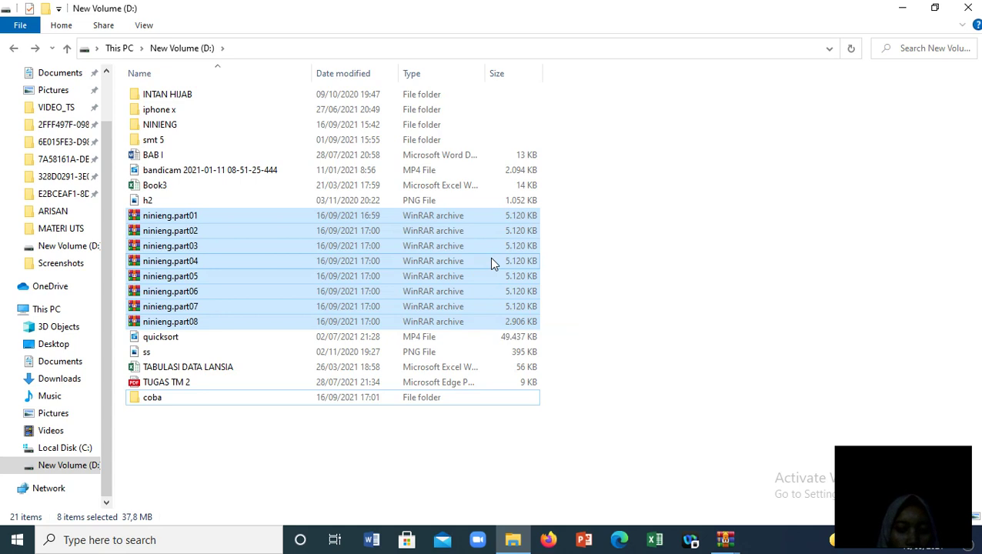
pyautogui.doubleClick(432, 296)
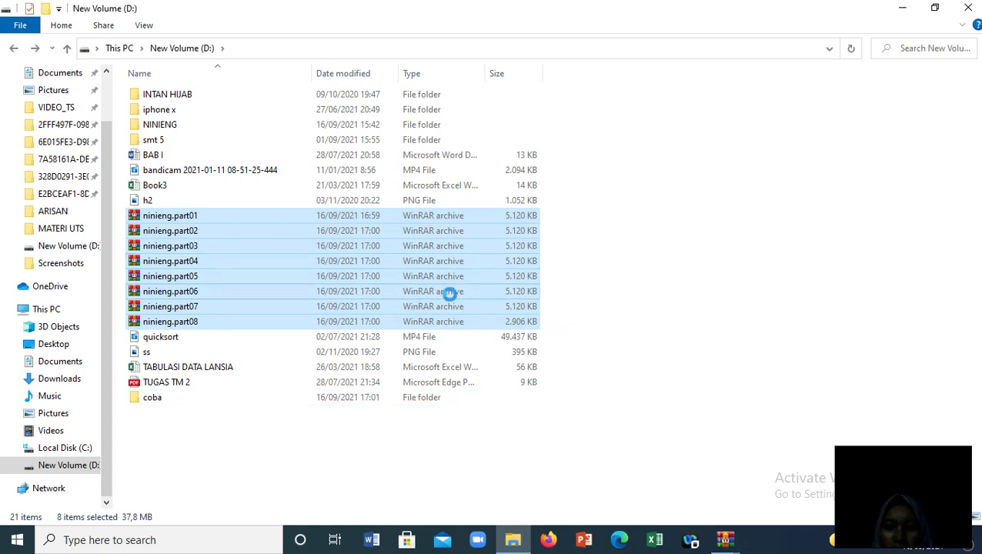
pyautogui.rightClick(435, 295)
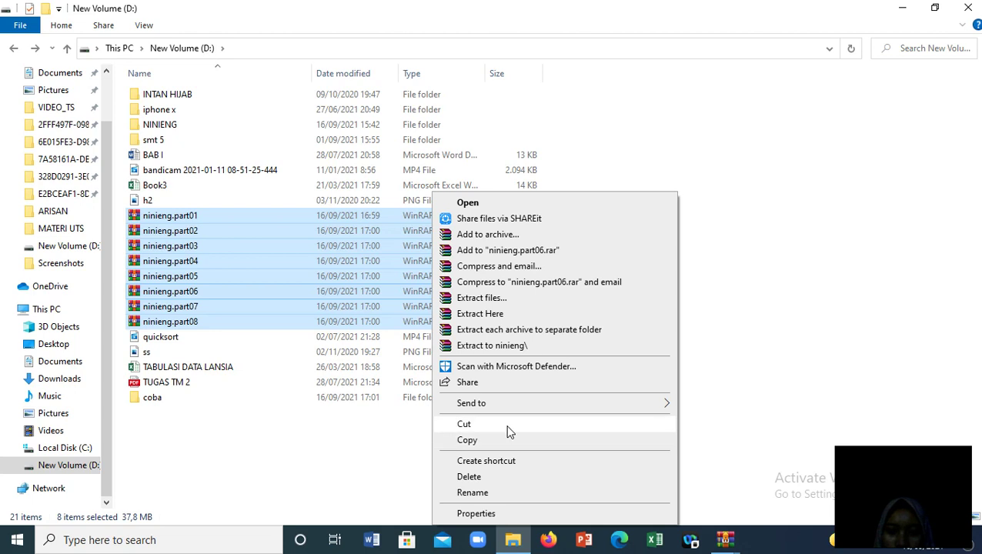
pyautogui.click(506, 424)
pyautogui.doubleClick(260, 396)
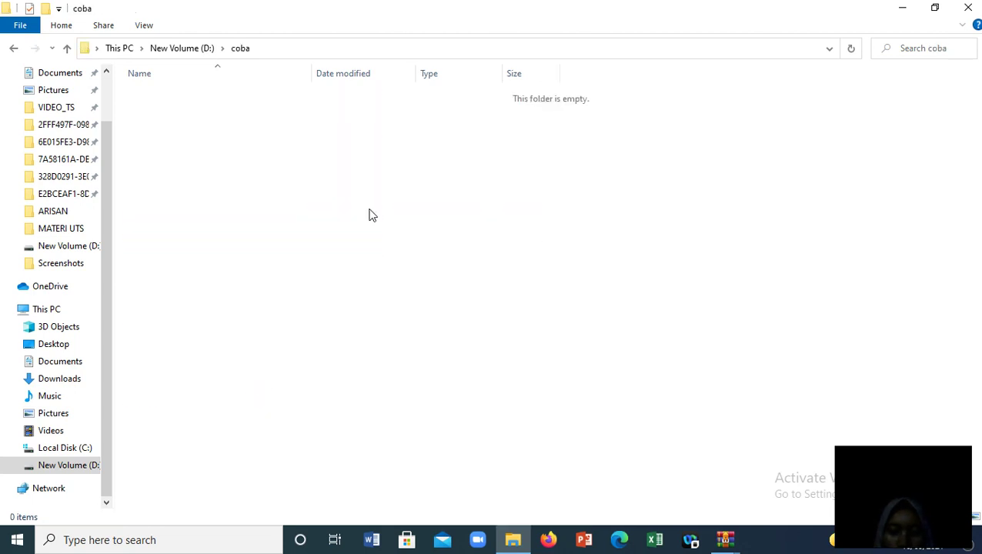
pyautogui.hotkey('ctrl', 'v')
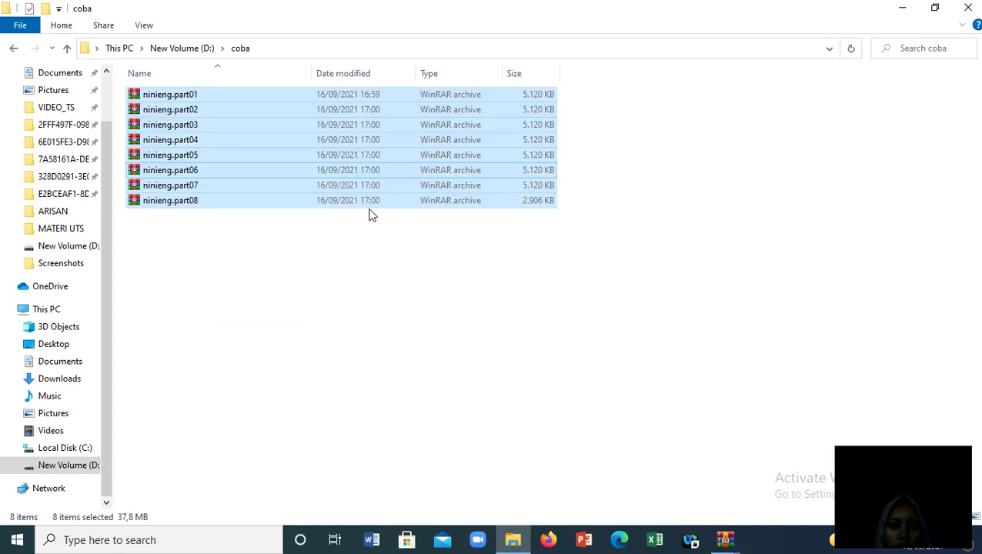
pyautogui.click(351, 264)
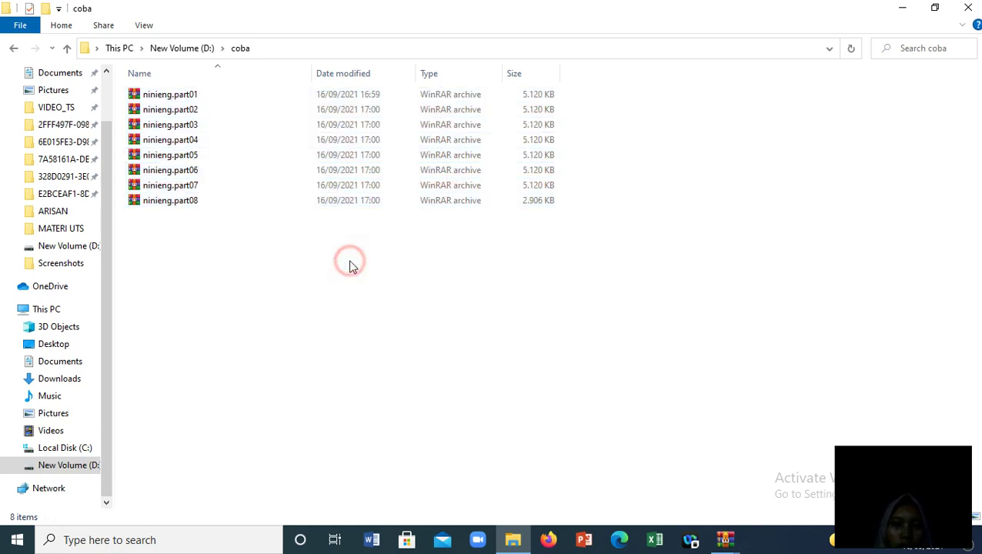
# Extract ninieng.part01 here with the archive password, recovering quicksort.mp4 into coba
pyautogui.click(176, 98)
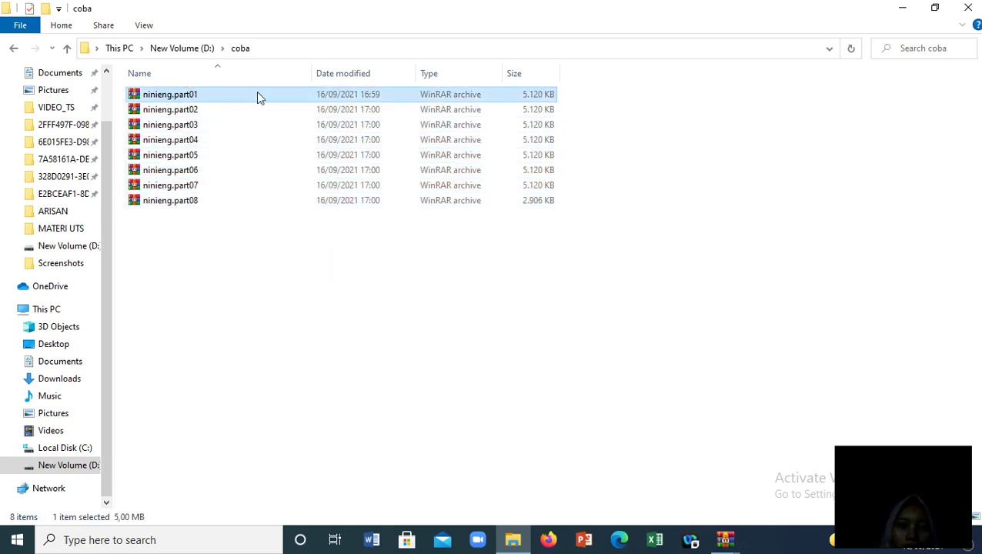
pyautogui.click(190, 95)
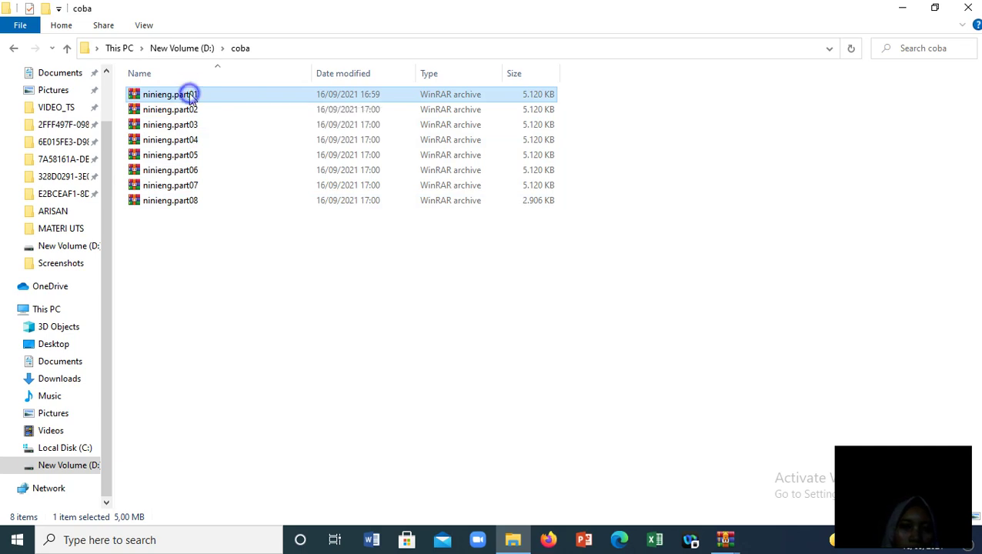
pyautogui.rightClick(189, 93)
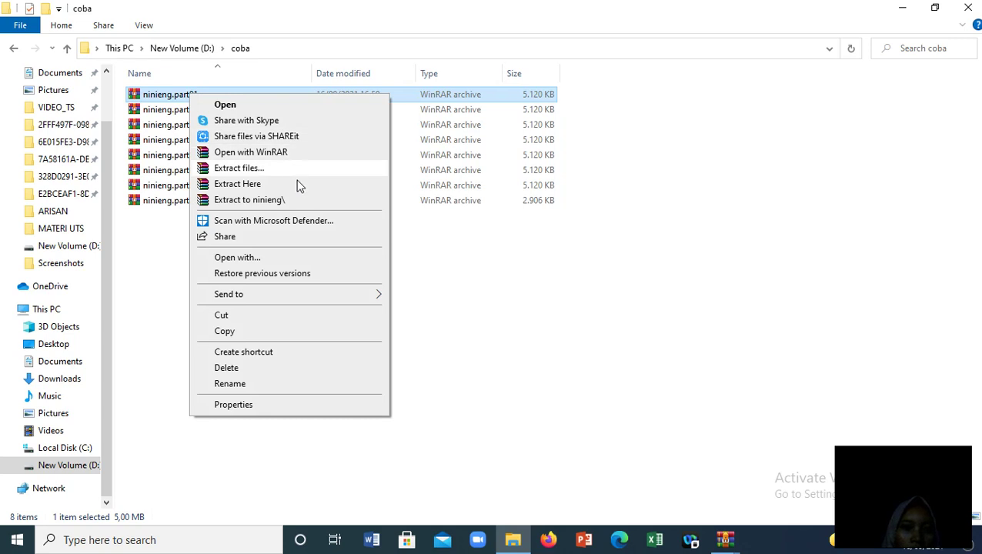
pyautogui.click(256, 187)
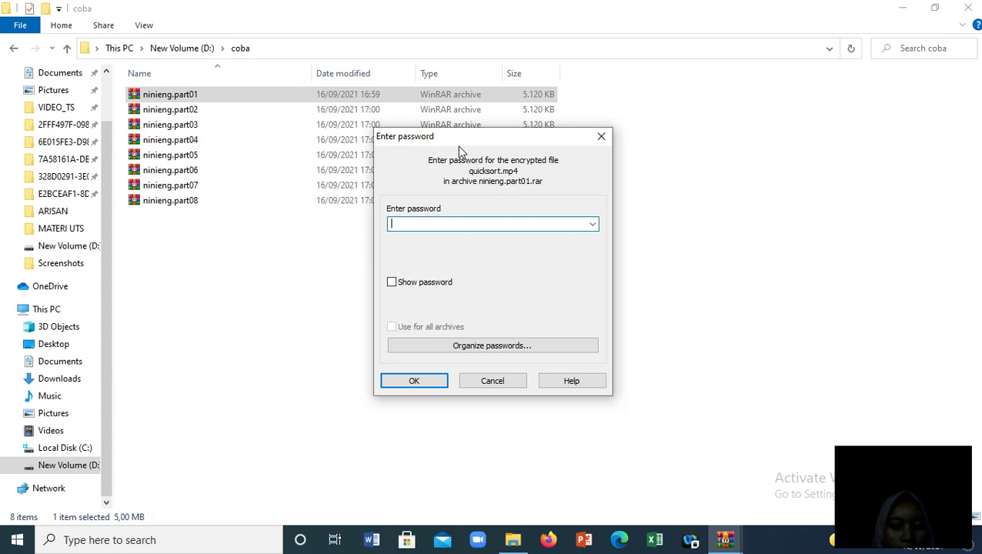
pyautogui.write('123')
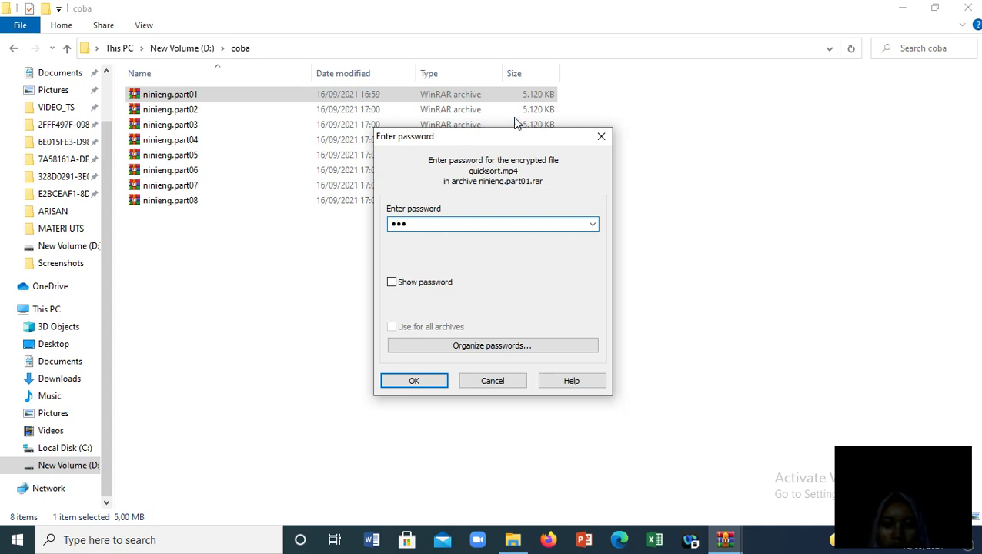
pyautogui.click(442, 382)
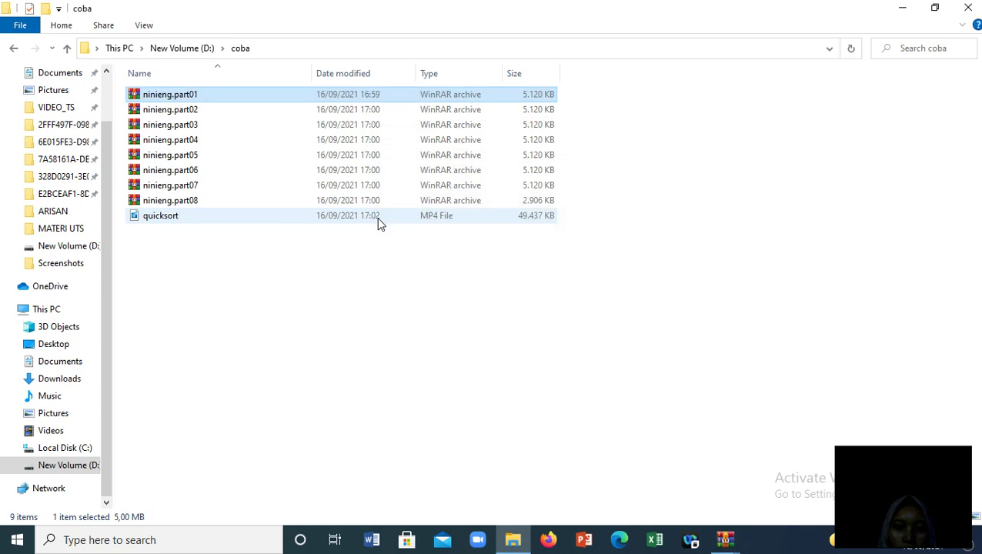
pyautogui.click(439, 254)
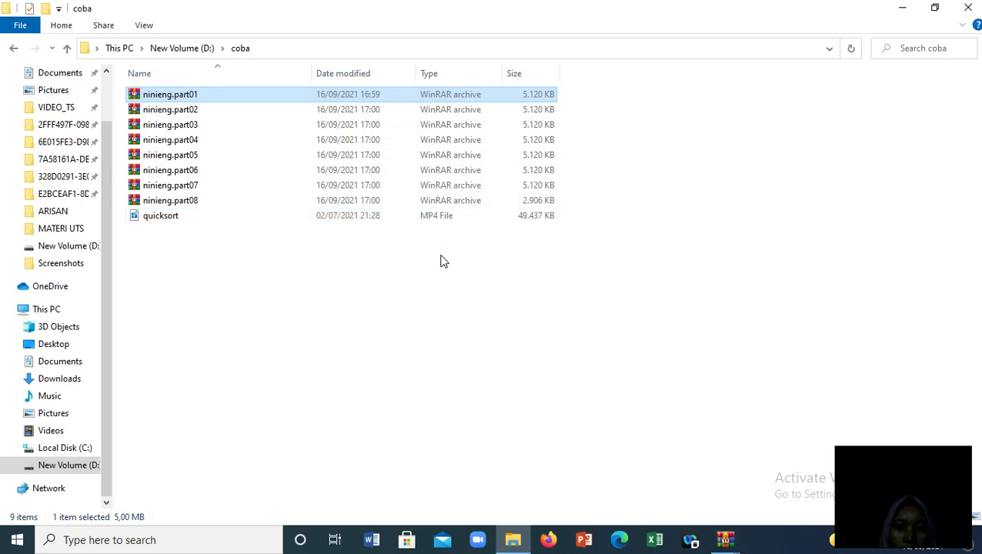
pyautogui.click(158, 220)
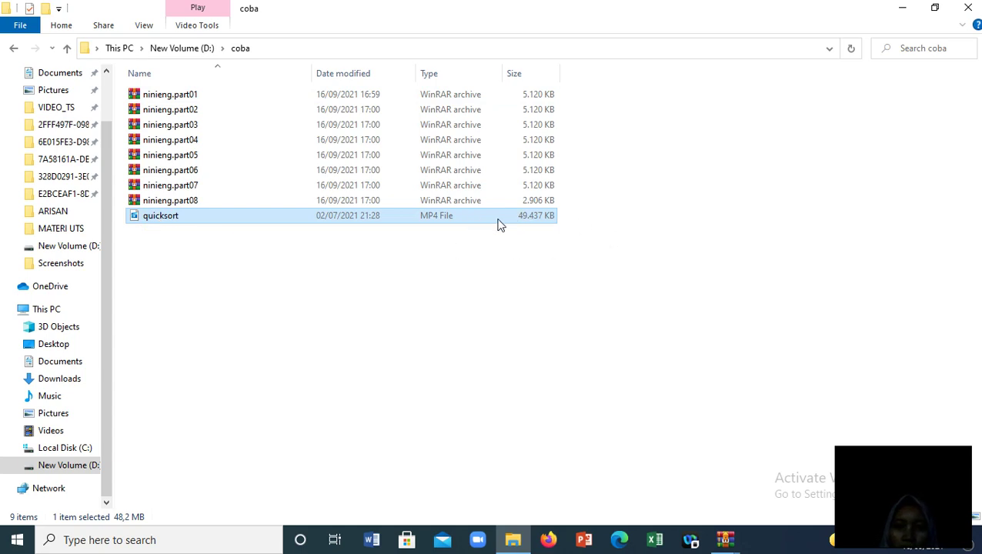
pyautogui.doubleClick(173, 219)
pyautogui.rightClick(172, 217)
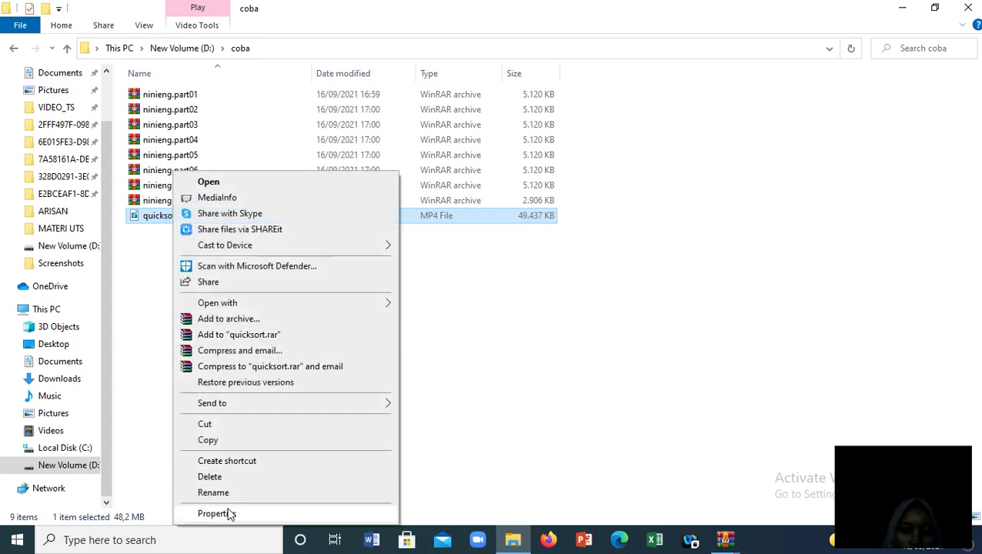
pyautogui.click(215, 513)
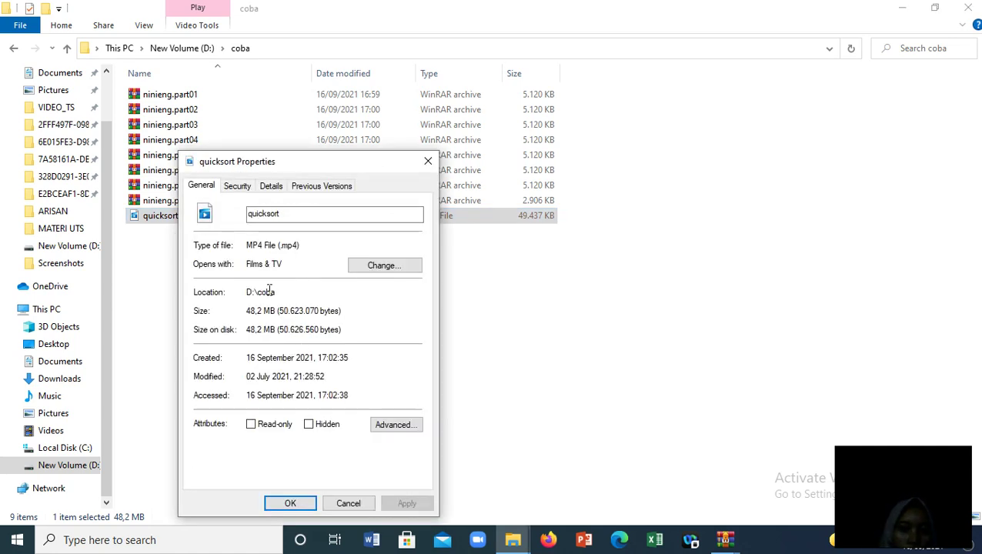
pyautogui.moveTo(247, 311); pyautogui.dragTo(280, 317)
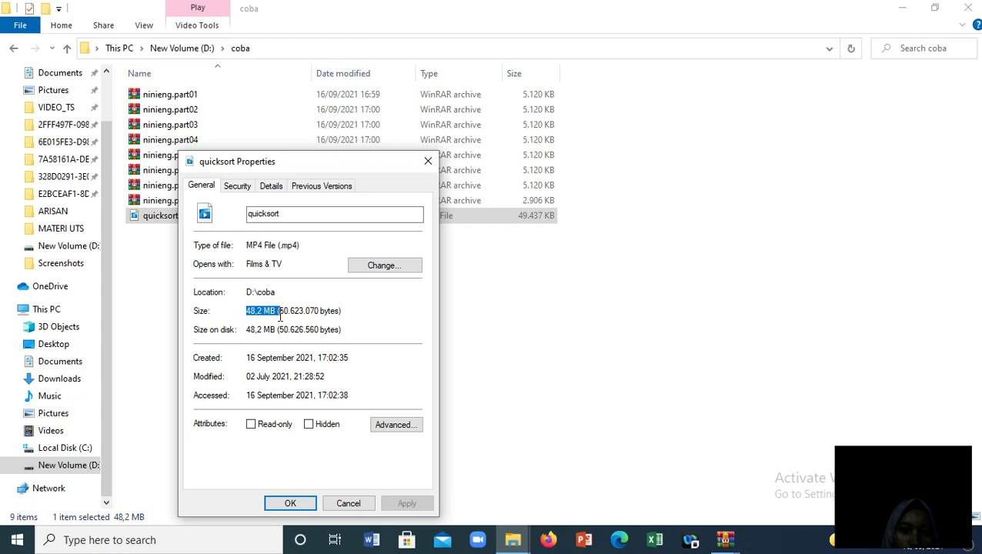
pyautogui.click(290, 504)
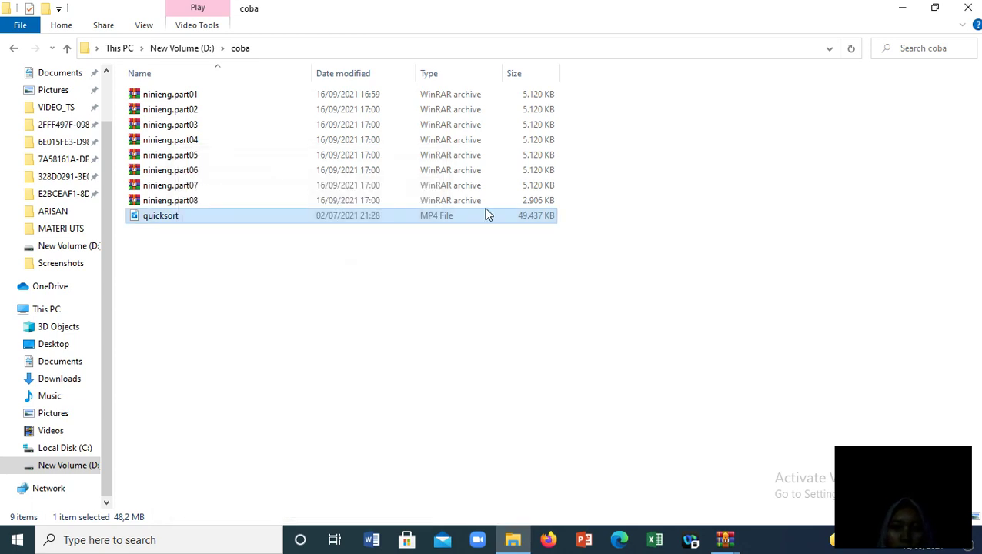